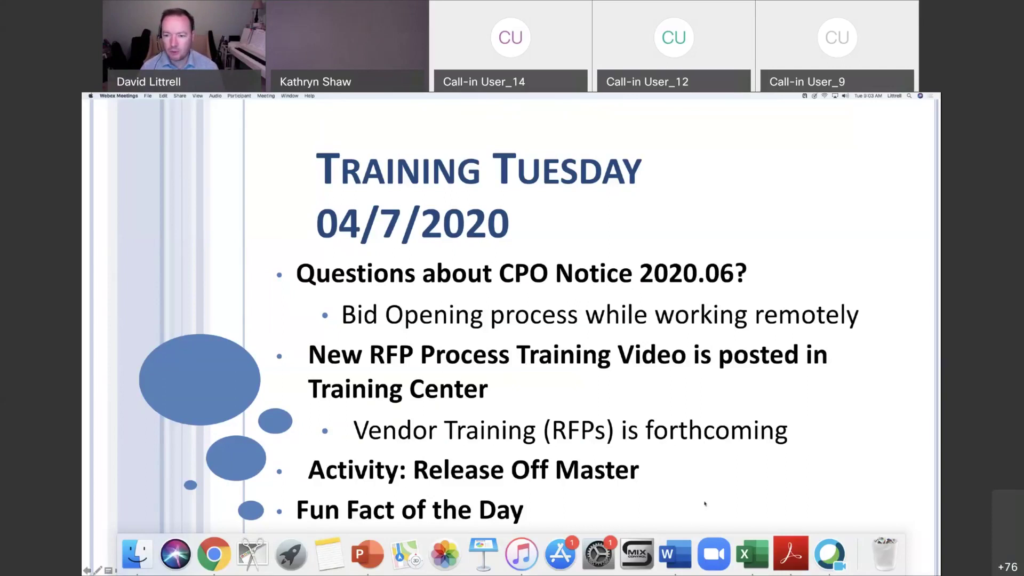
Advance the slideshow past the Training Tuesday agenda to the CPO Notice 2020.06 questions slide.
key(Right)
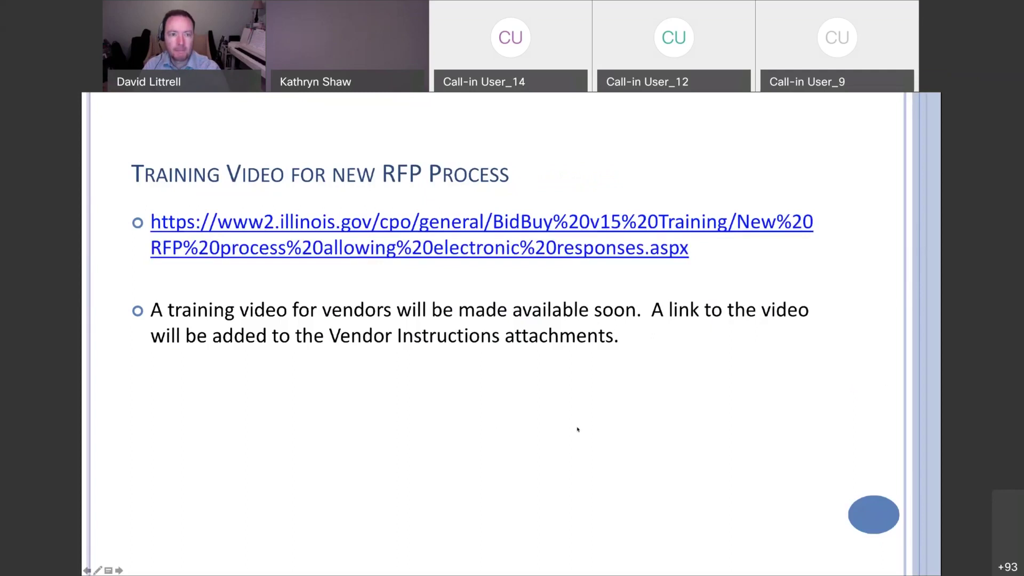
End the slideshow and load the CPO-General Services bookmark in a new Chrome tab.
key(Escape)
click(355, 113)
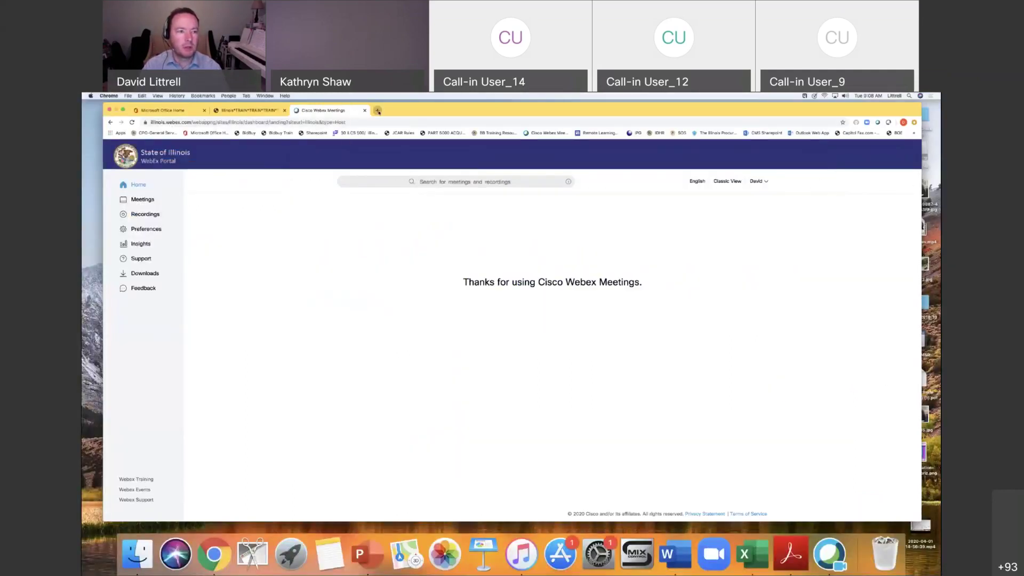
click(378, 111)
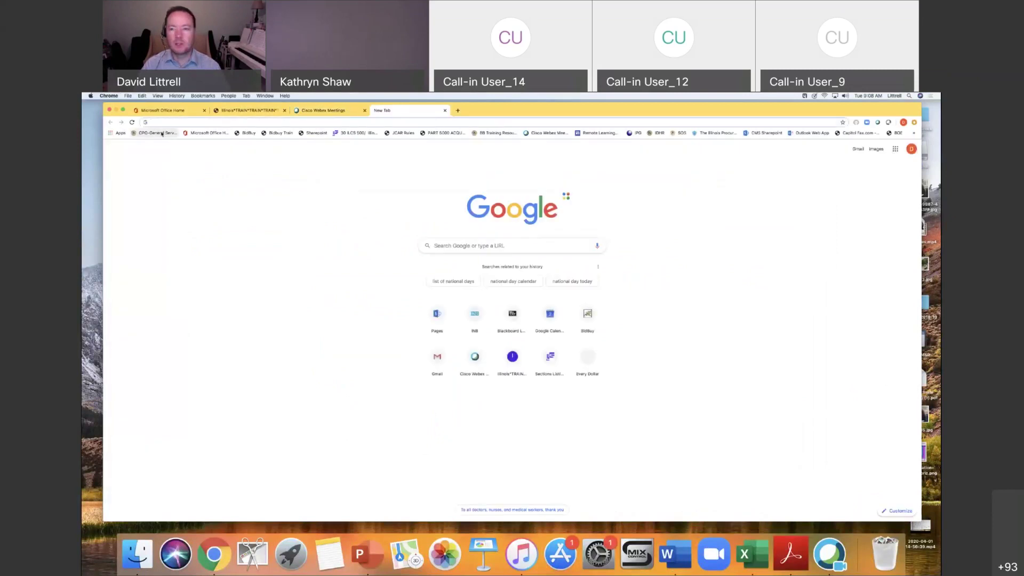
click(162, 134)
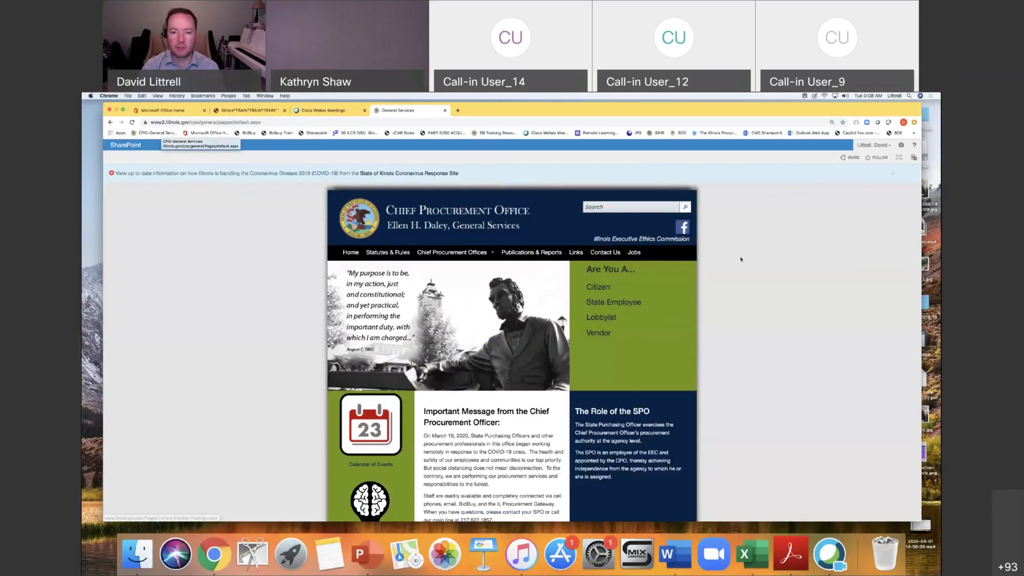
Go through Procurement Resources Library and Solicitation and Contract Templates to Attachment - Notice of Electronic Submission Only.pdf.
scroll(730, 264, down, 5)
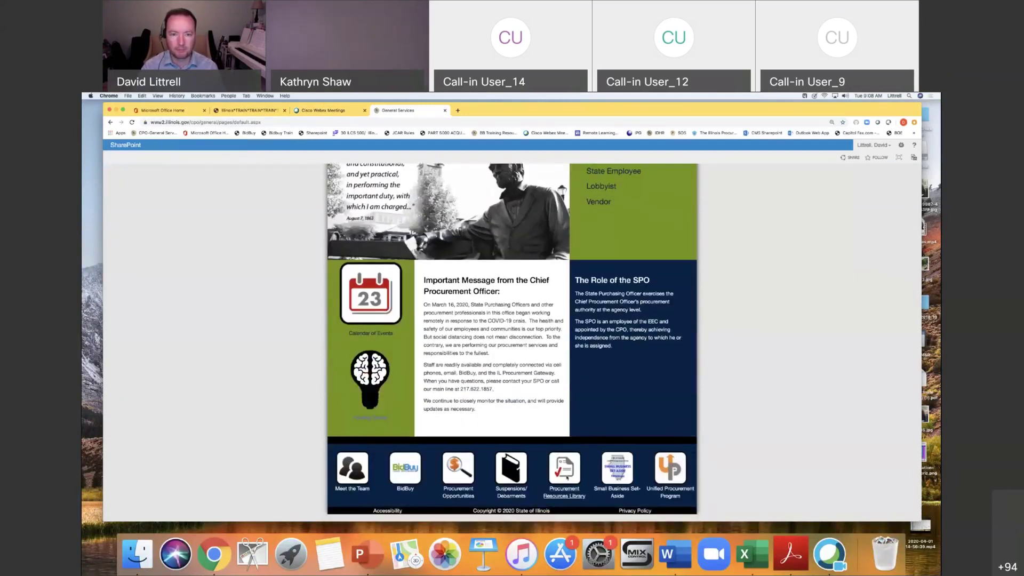
click(564, 492)
scroll(539, 347, down, 1)
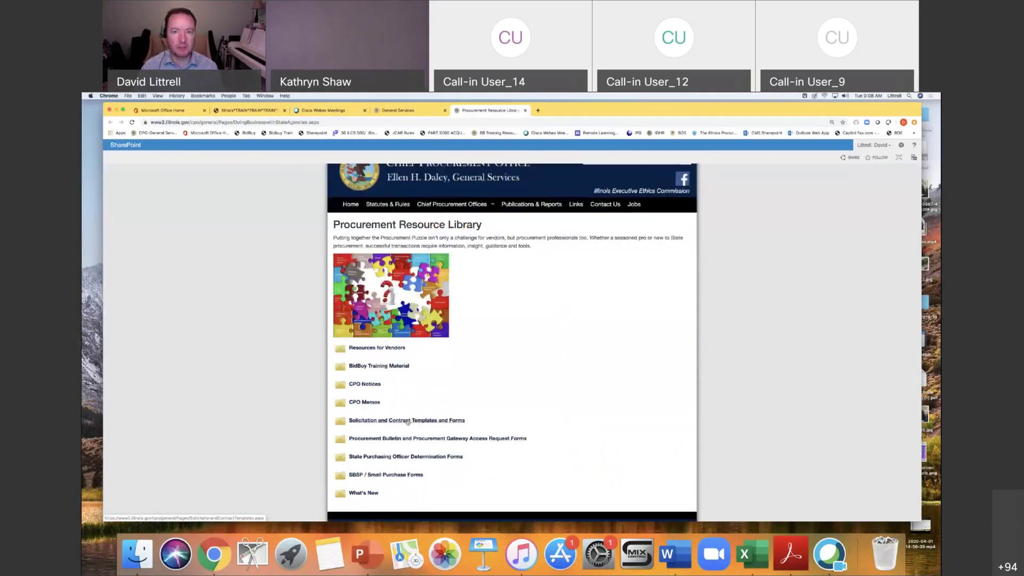
click(408, 422)
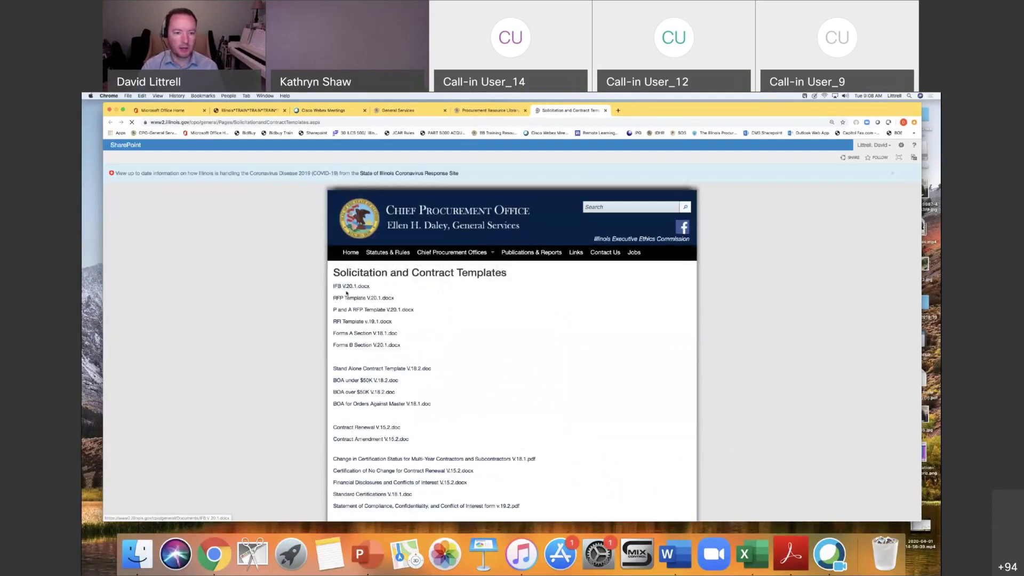
scroll(456, 335, down, 5)
scroll(494, 393, down, 2)
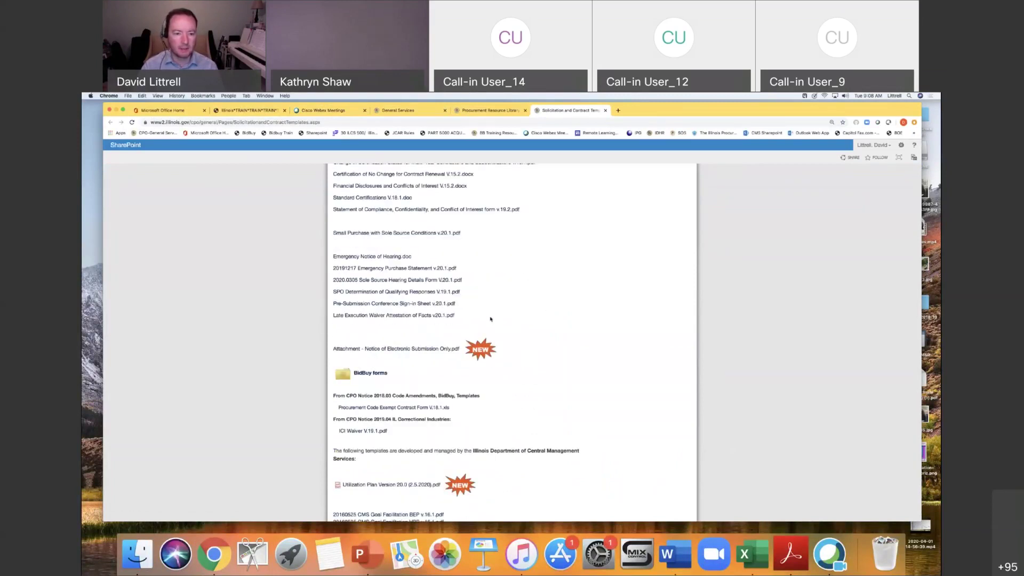
click(384, 349)
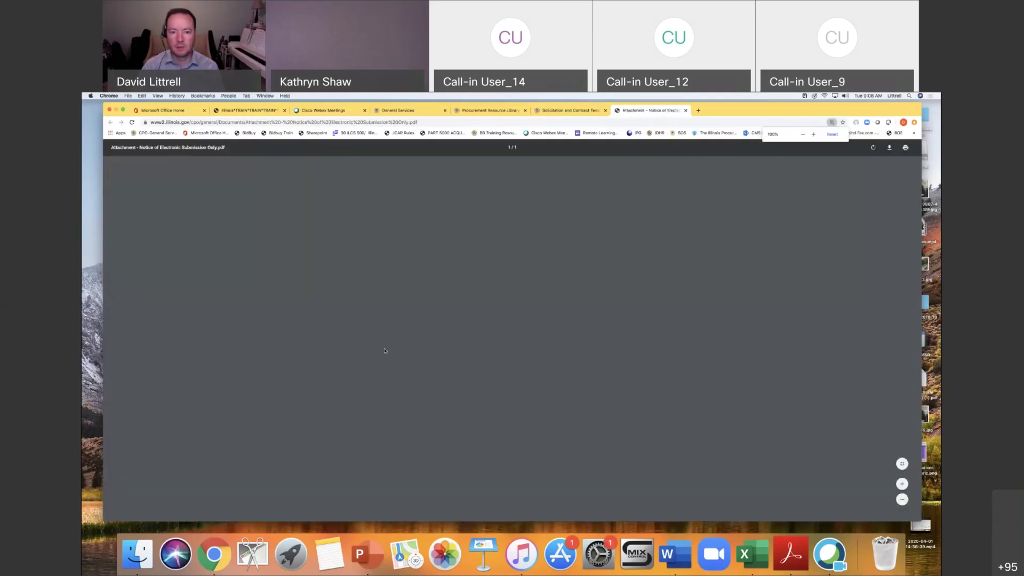
Zoom in on the electronic-submissions-only notice PDF and scroll through the page.
click(902, 484)
click(902, 484)
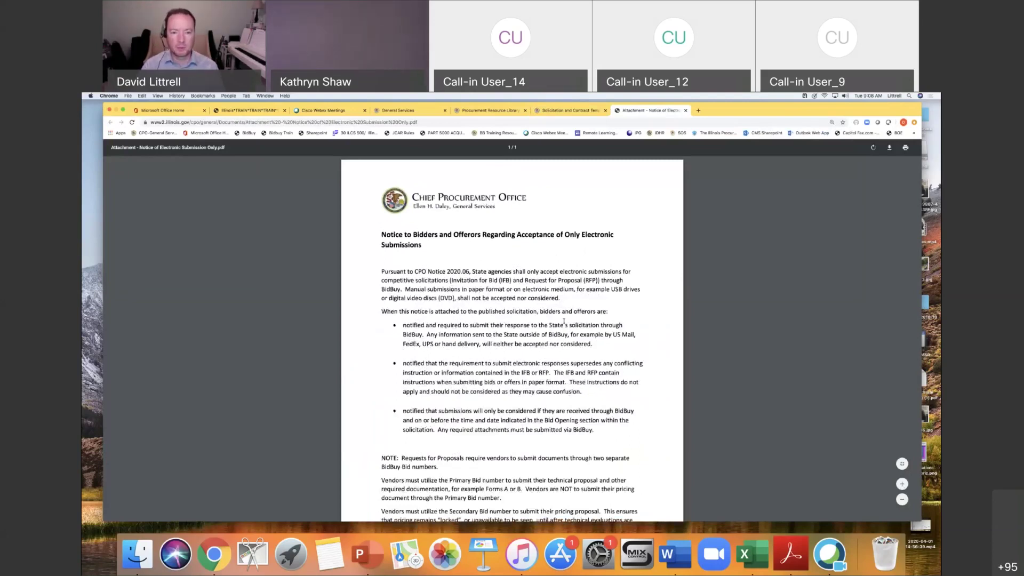
scroll(565, 320, down, 1)
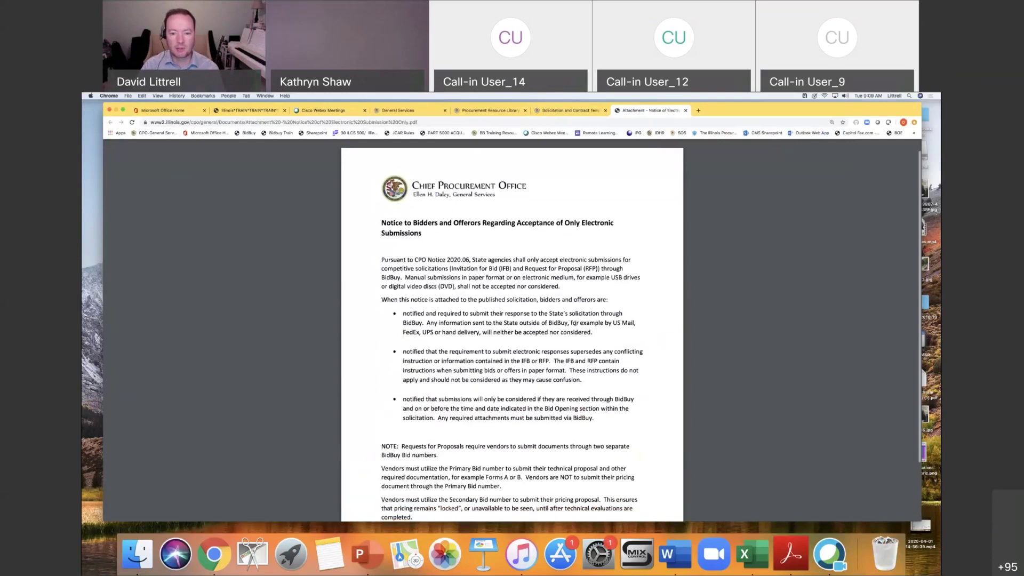
scroll(575, 323, down, 2)
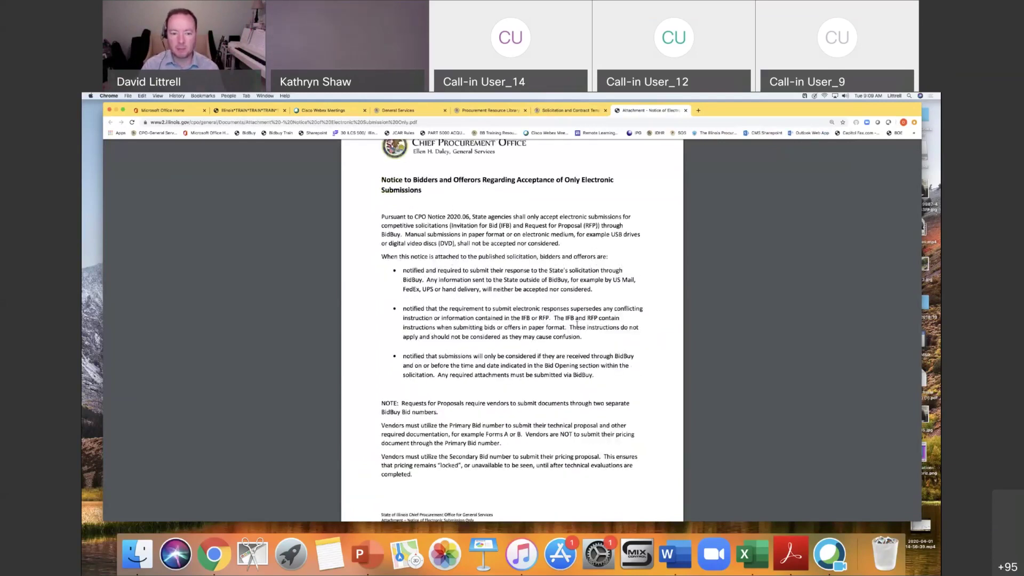
scroll(576, 323, down, 1)
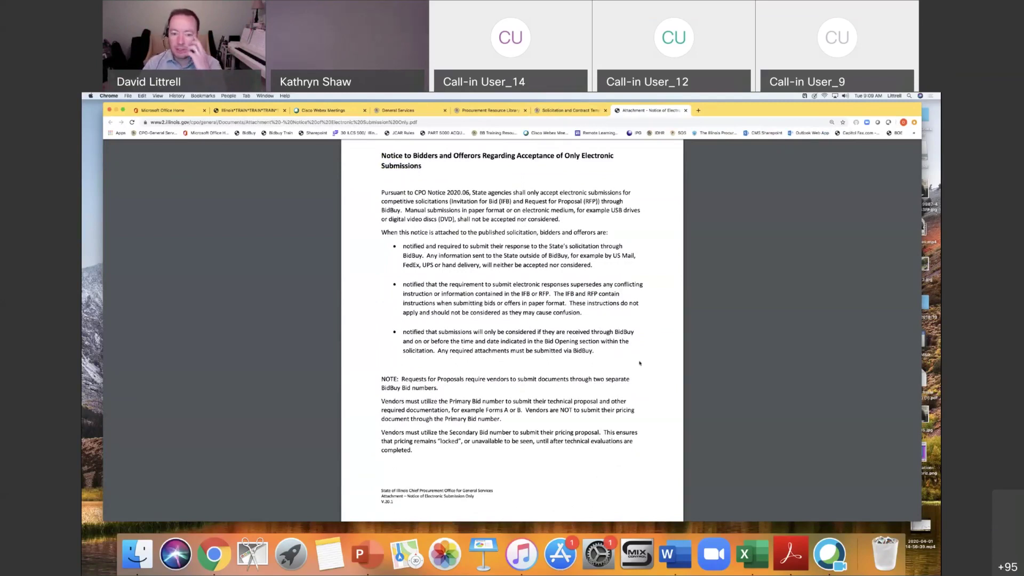
scroll(639, 363, up, 3)
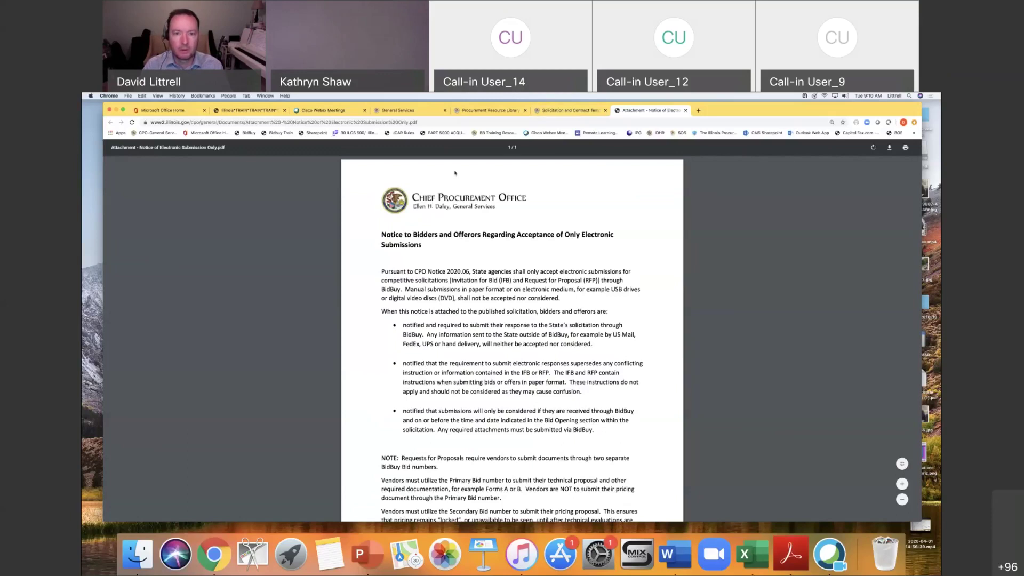
Bring the PowerPoint presentation forward and shift its window slightly left over the PDF.
click(374, 553)
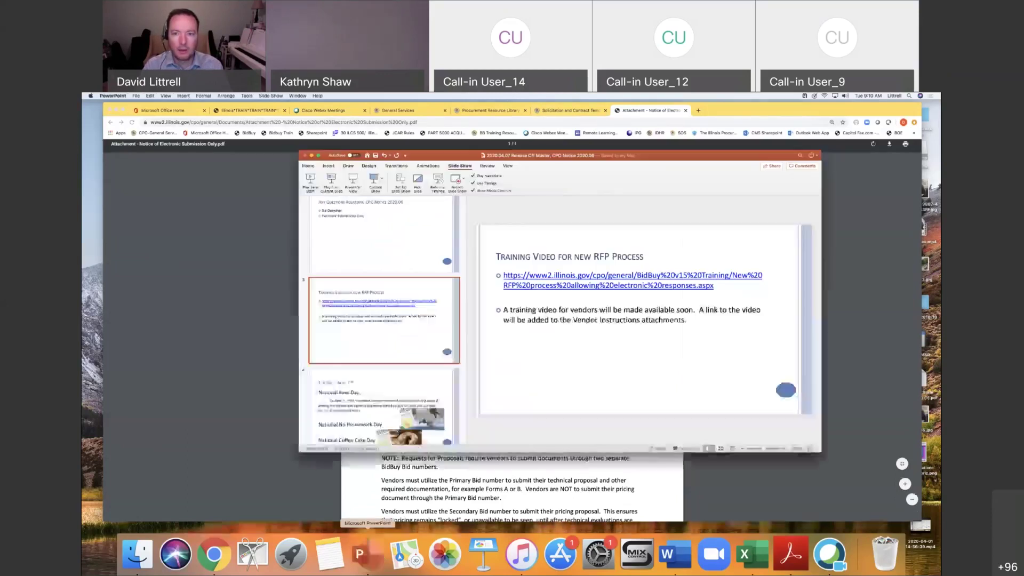
drag(661, 157, 642, 160)
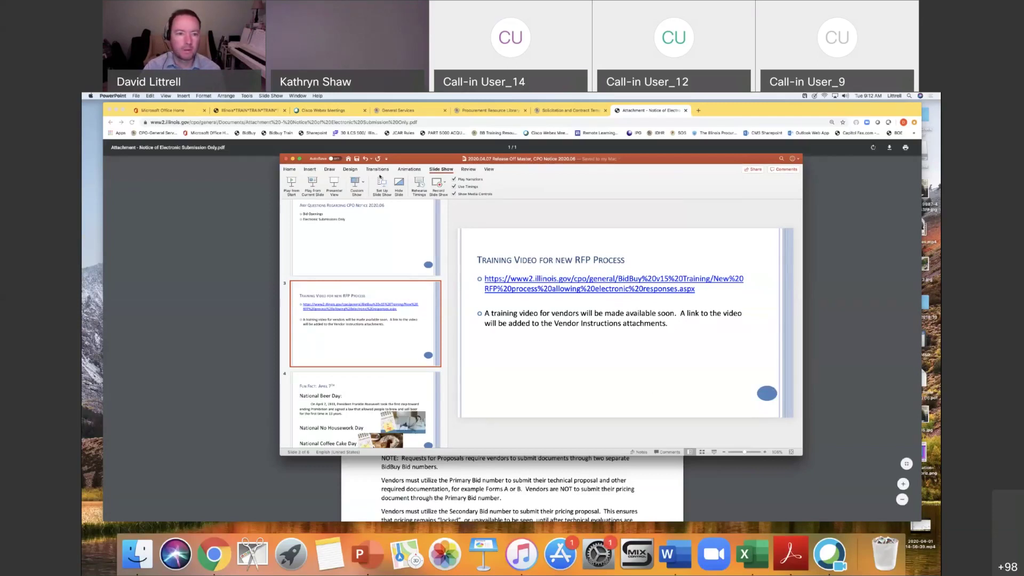
Play from slide 3, follow its RFP training video link, then close the YouTube tab.
click(315, 183)
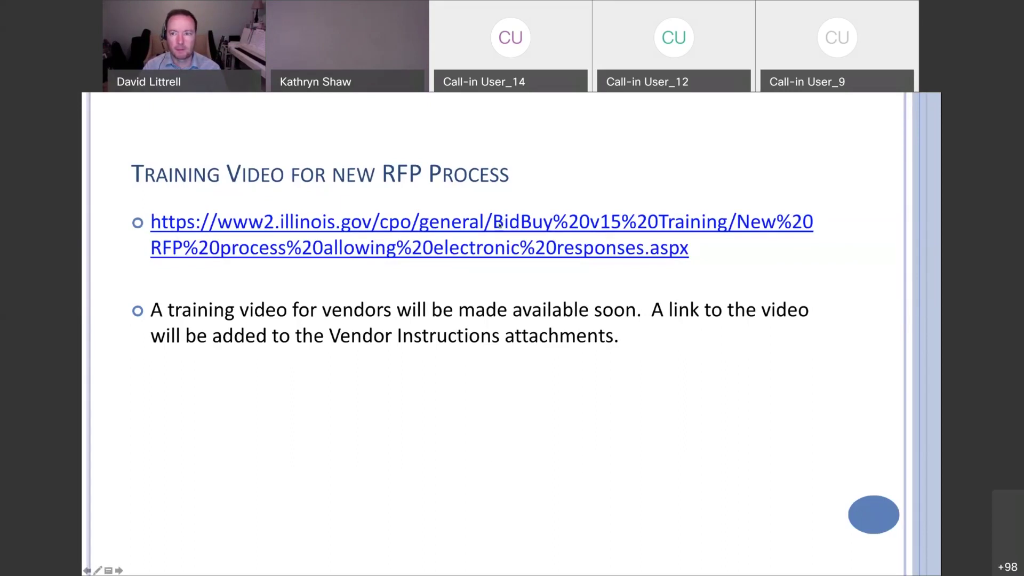
click(499, 224)
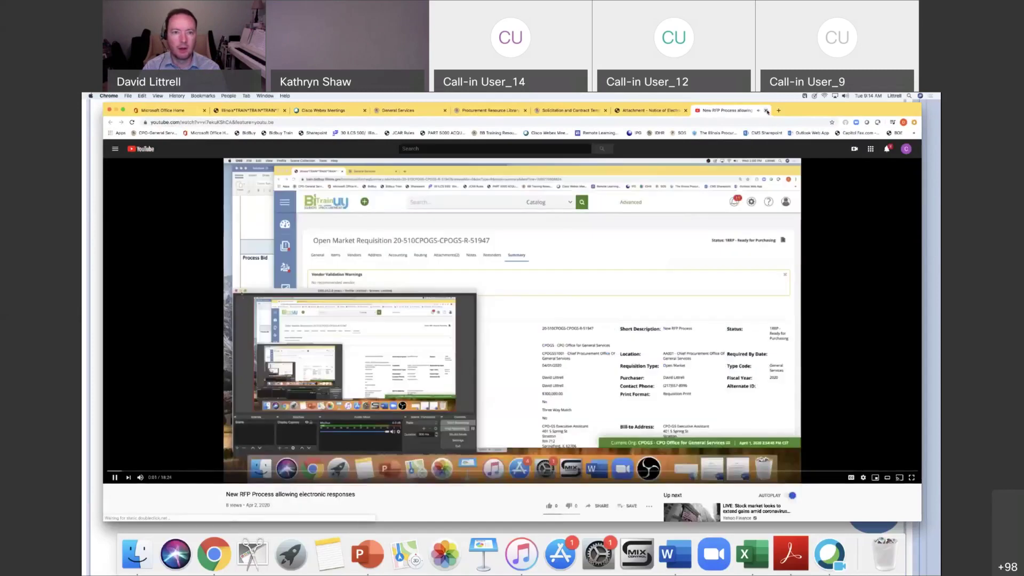
click(766, 111)
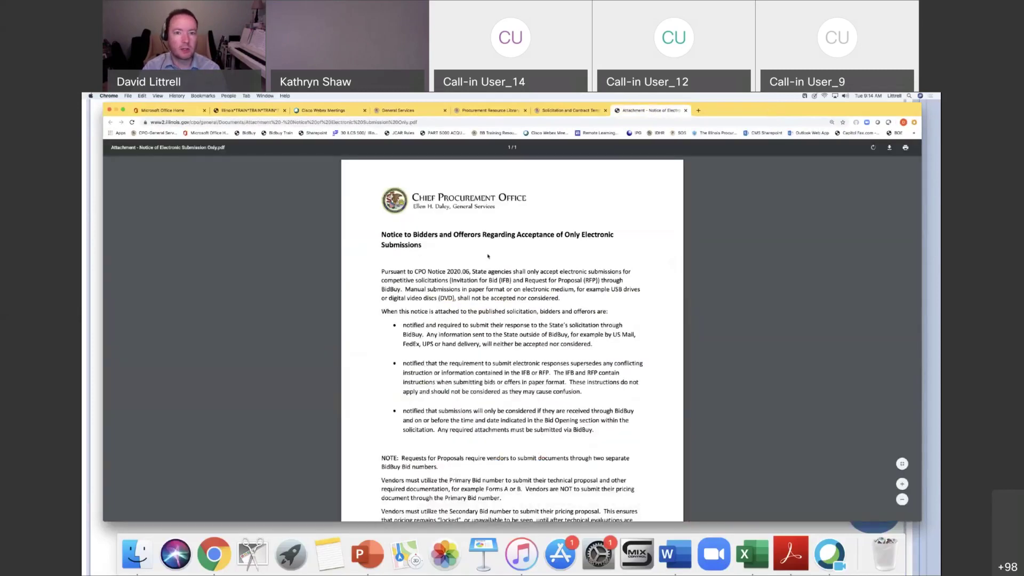
From General Services, reach the BidBuy v15 Training Videos list and play the new RFP process video.
click(410, 110)
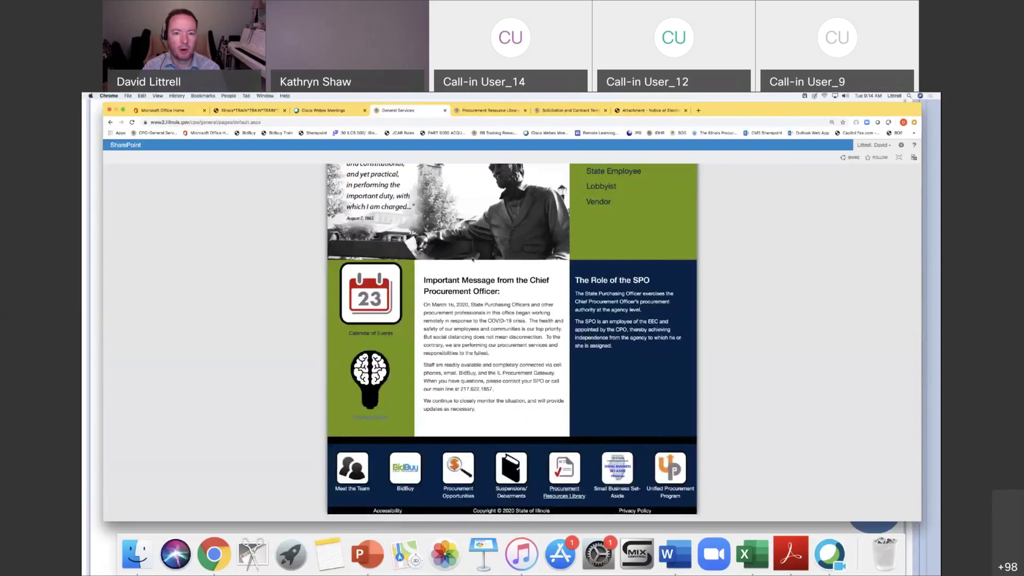
scroll(472, 259, up, 3)
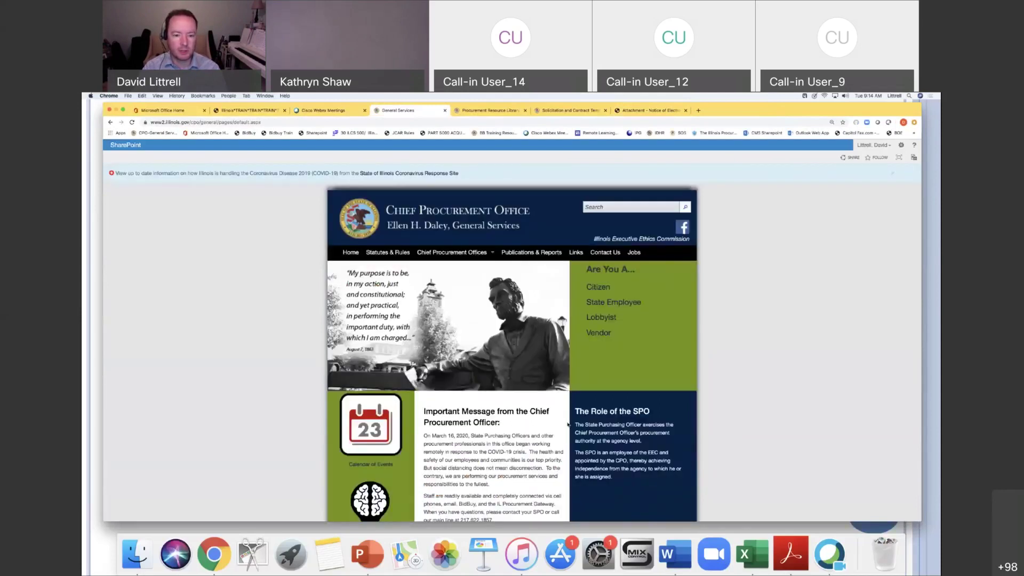
scroll(568, 424, down, 3)
click(370, 392)
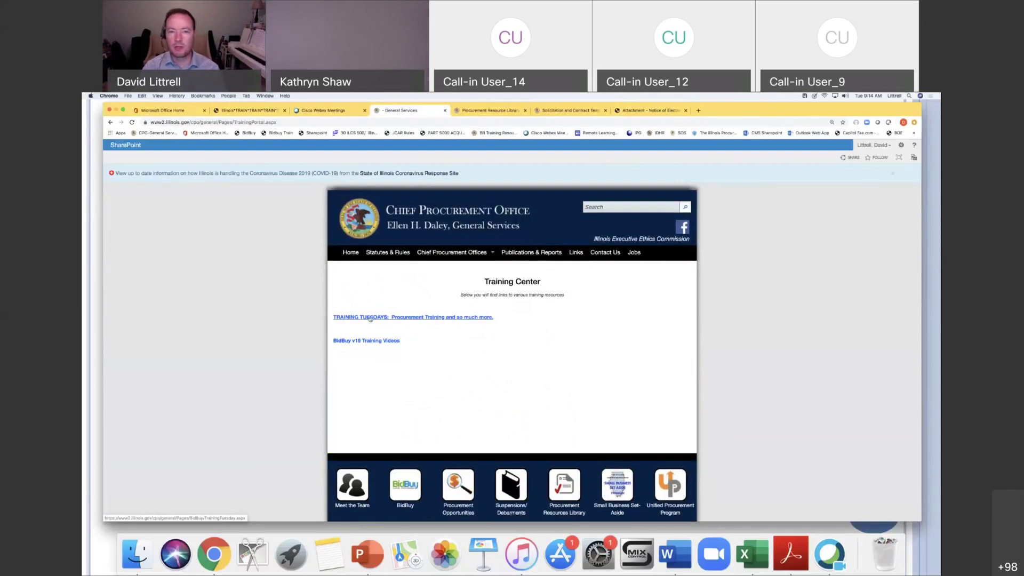
click(370, 341)
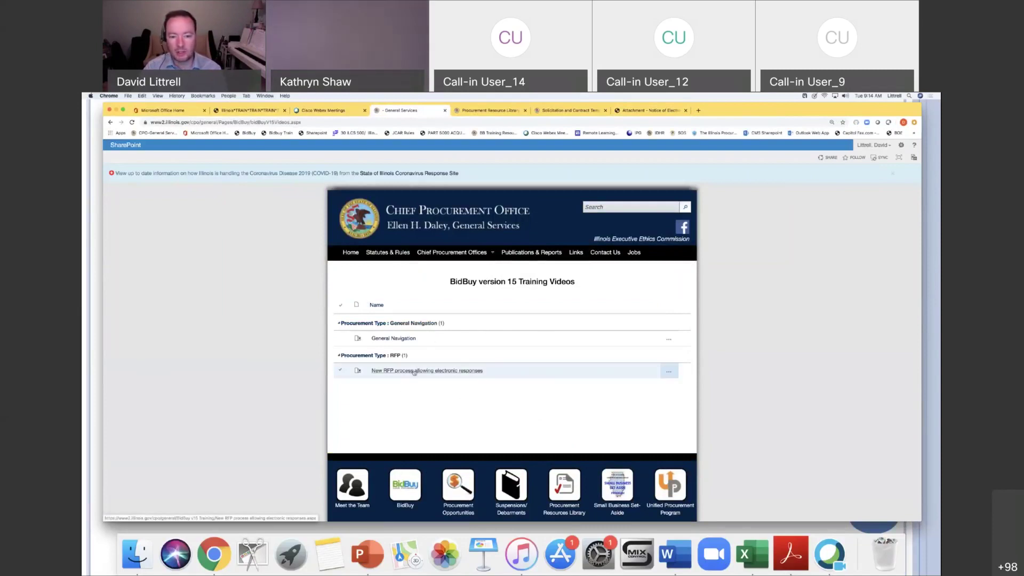
click(414, 371)
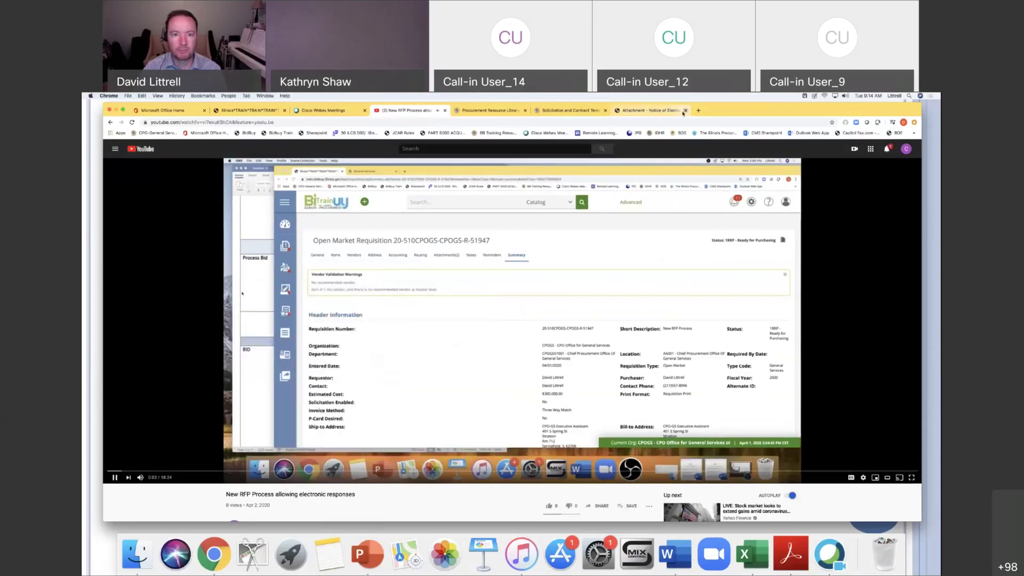
Close the YouTube and Procurement Resource Library tabs and return to the PowerPoint slideshow.
click(444, 111)
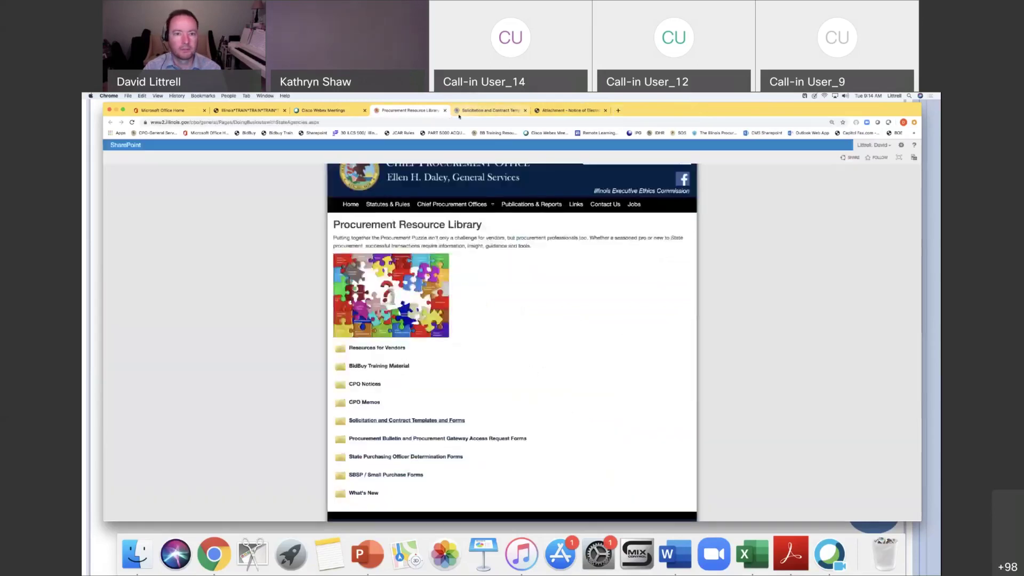
click(445, 110)
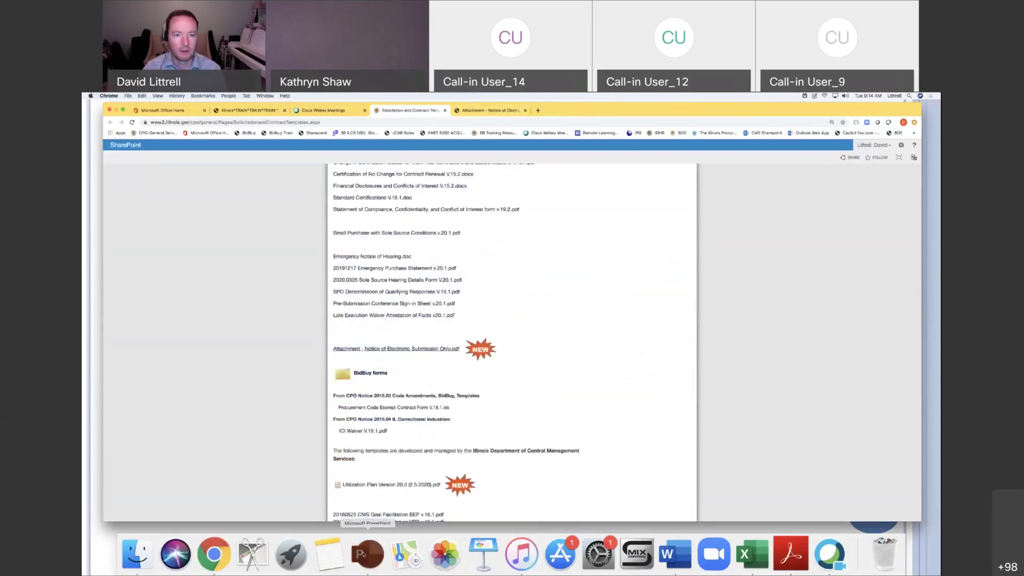
click(367, 553)
Advance to the April 7th fun-fact slide about National Beer Day and Coffee Cake Day.
click(677, 446)
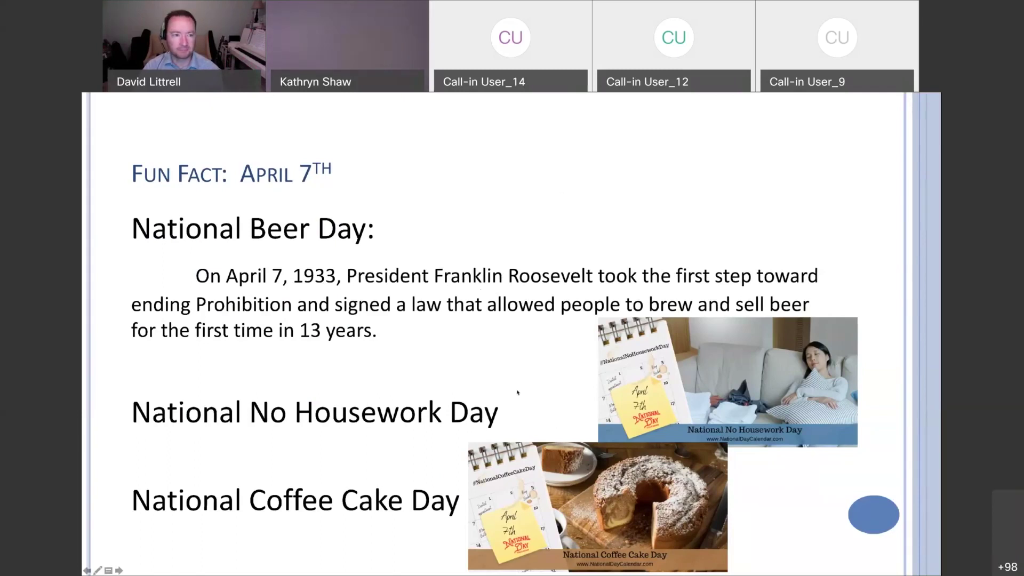
Advance to slide 5, "Activity: Release Off Master," and exit to the editing view.
key(Right)
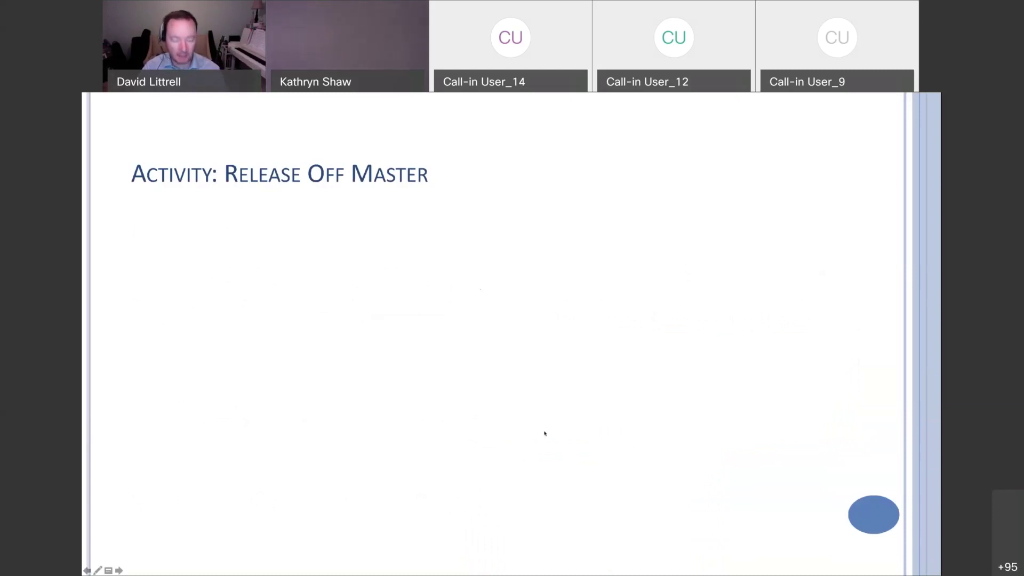
key(Escape)
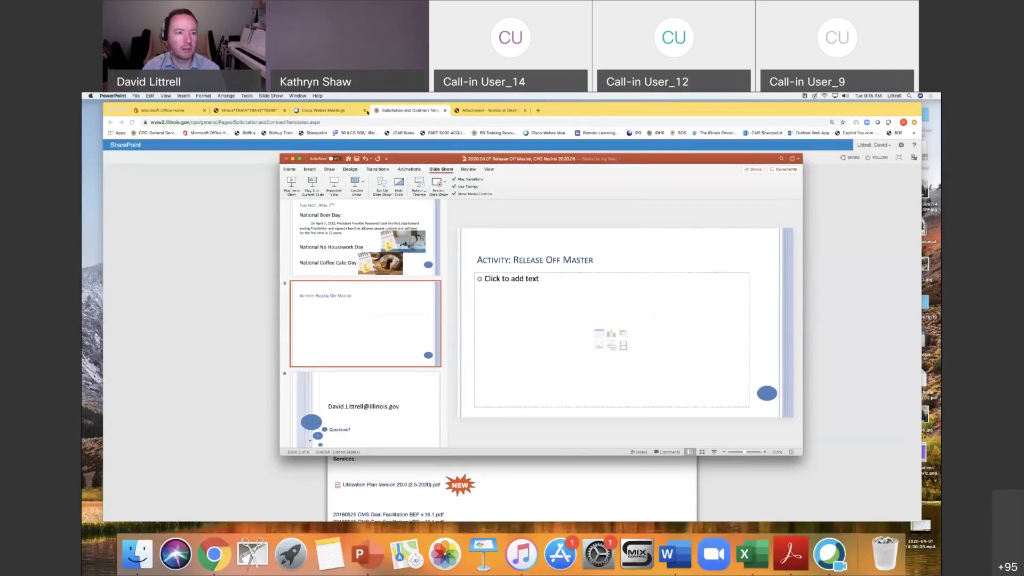
Switch to the BidBuy Train tab showing recent bid and requisition documents.
click(280, 113)
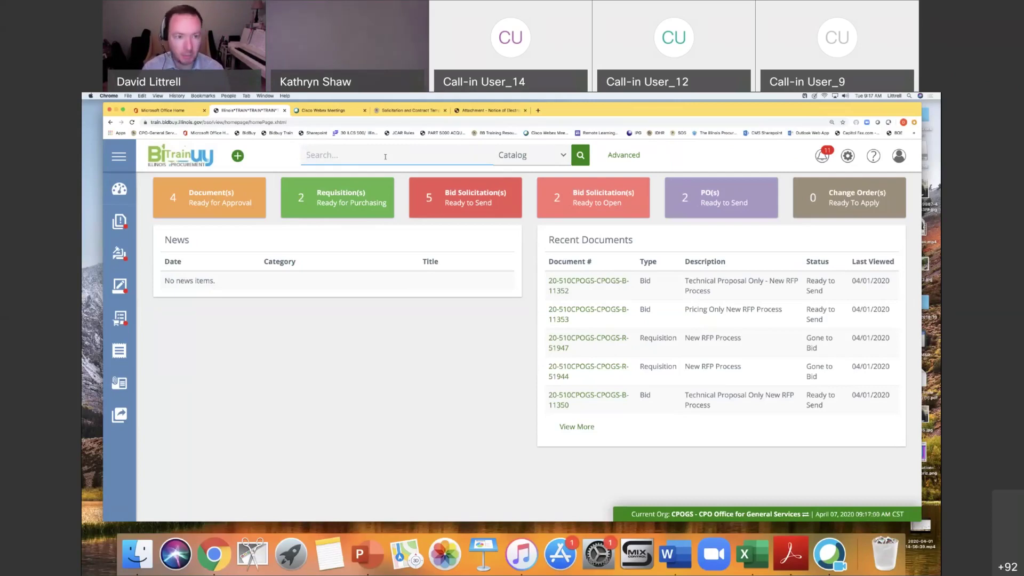
Search the BidBuy catalog for 'paper' and browse the on-contract carbonless paper results.
text(paper)
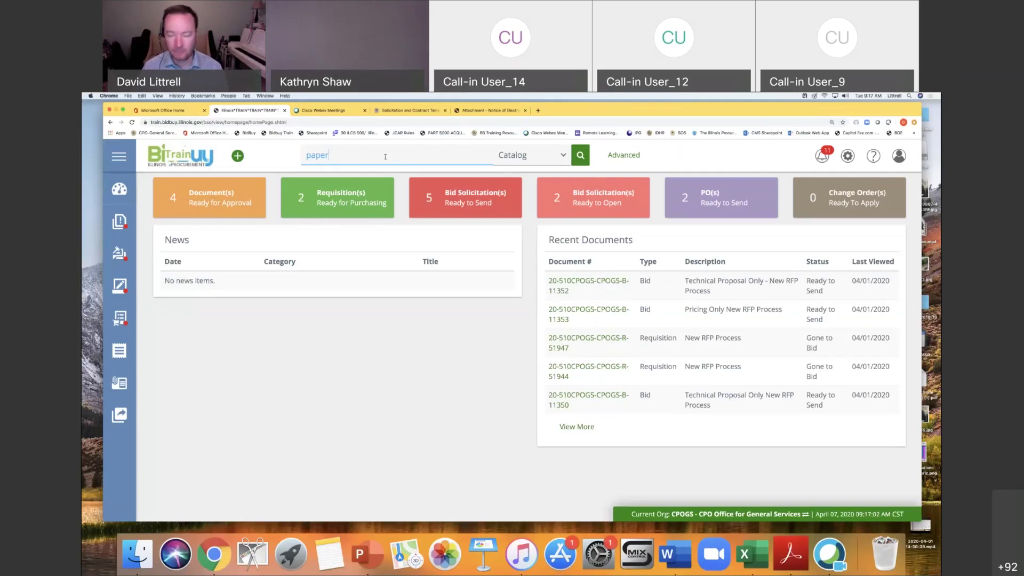
key(Return)
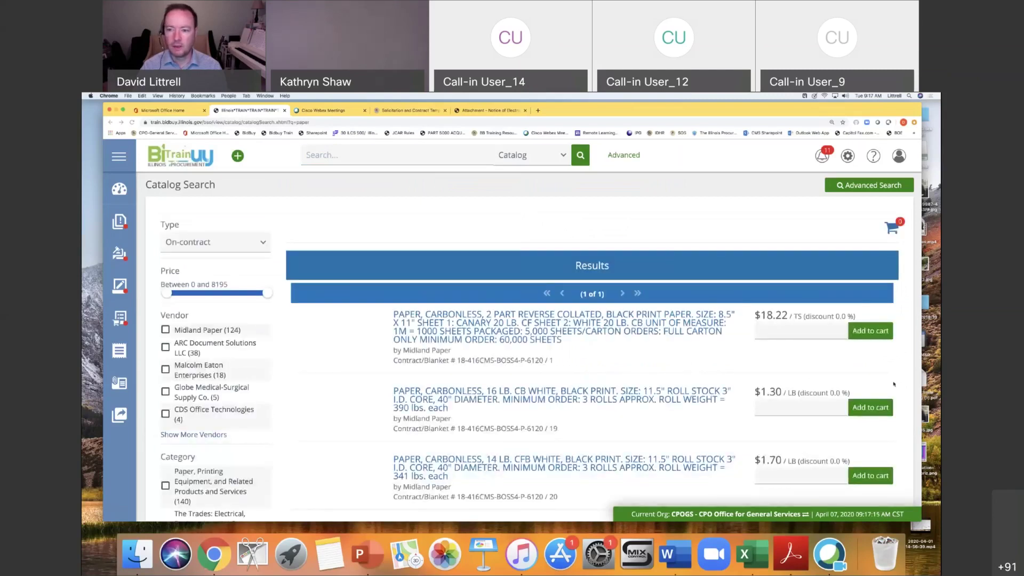
scroll(608, 323, down, 3)
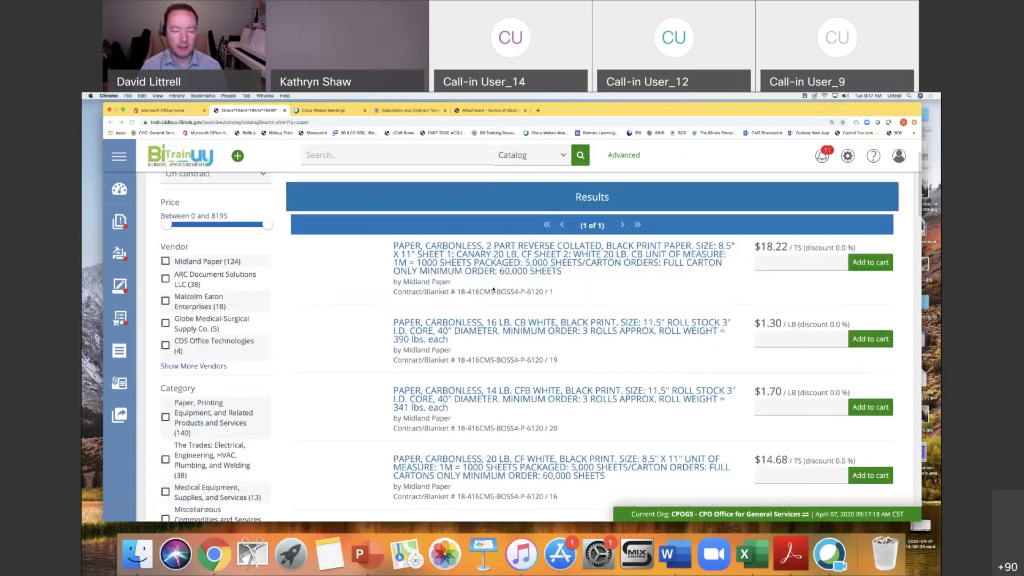
scroll(527, 304, down, 1)
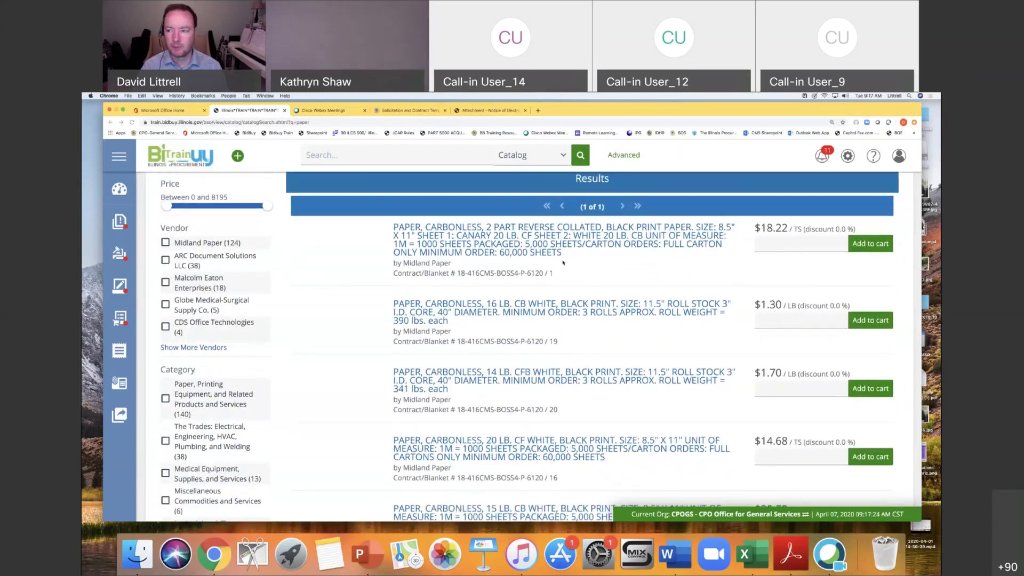
scroll(693, 309, up, 4)
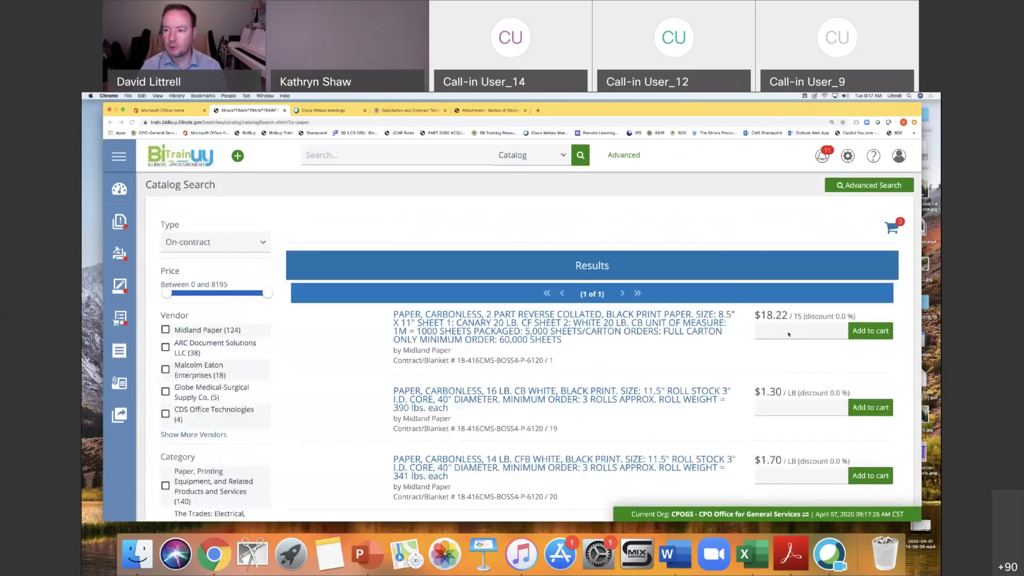
Add 50 of the 2-part carbonless paper to the cart and open the $911.00 cart.
click(788, 331)
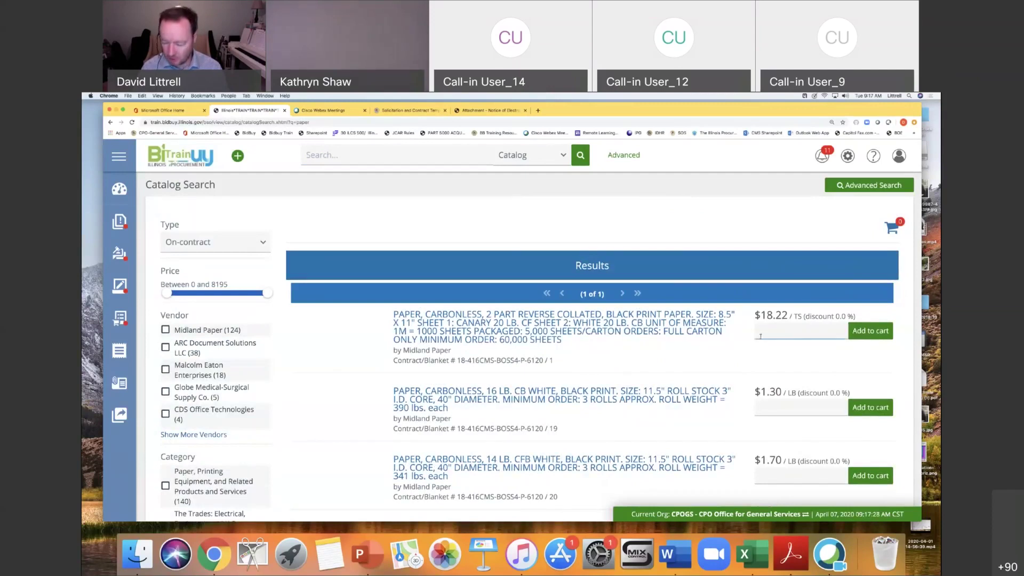
text(50)
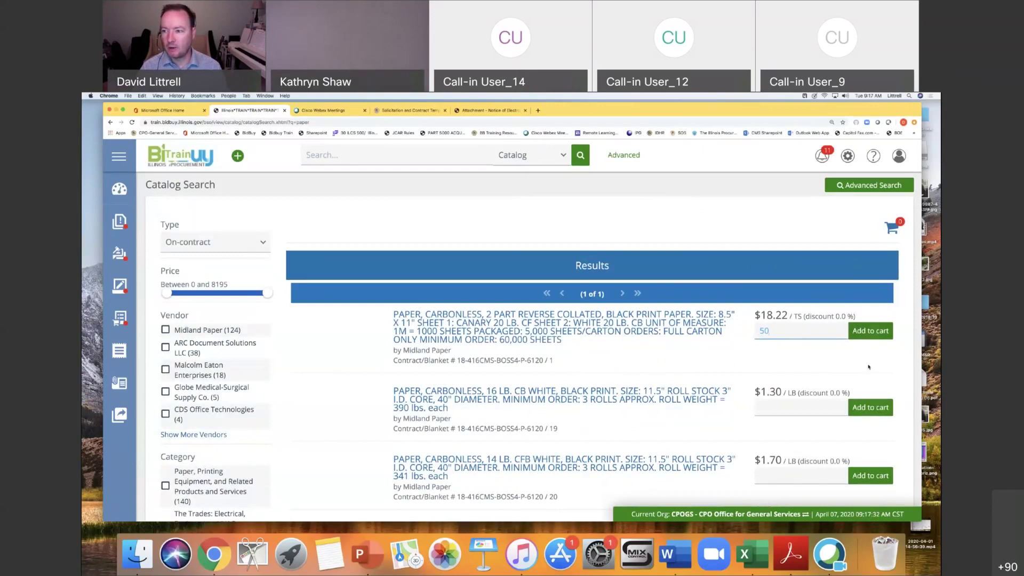
click(876, 332)
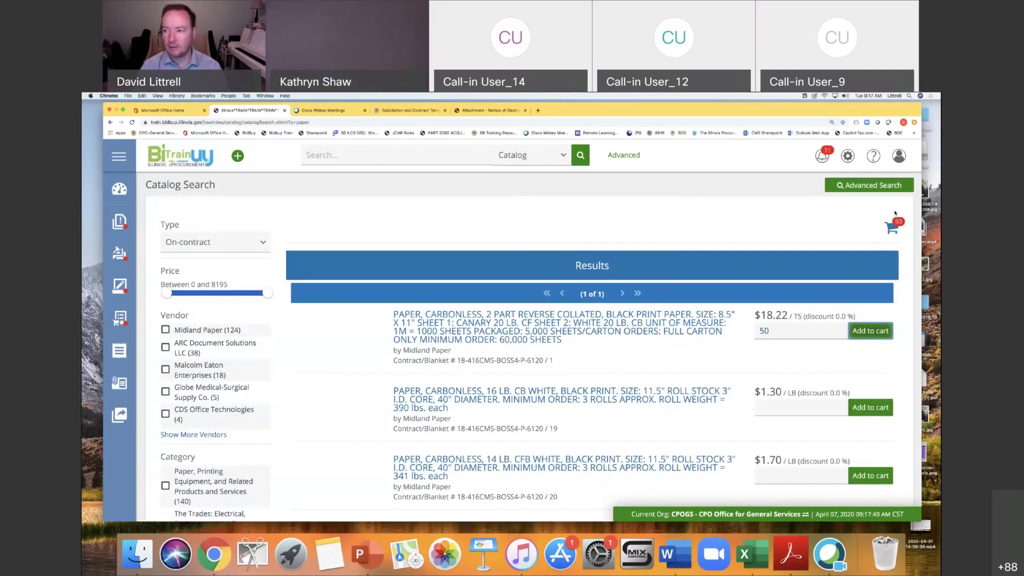
click(891, 228)
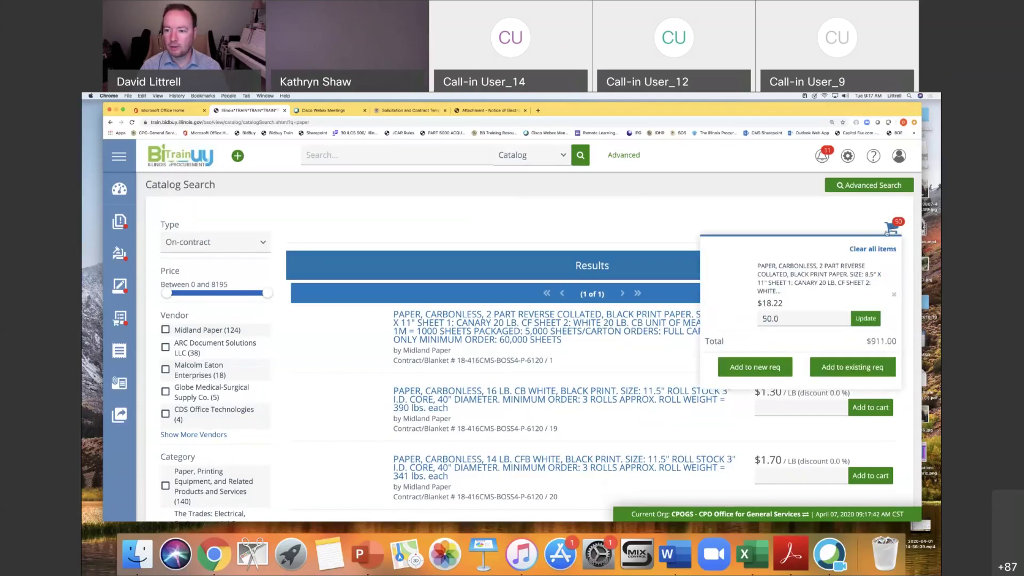
click(760, 316)
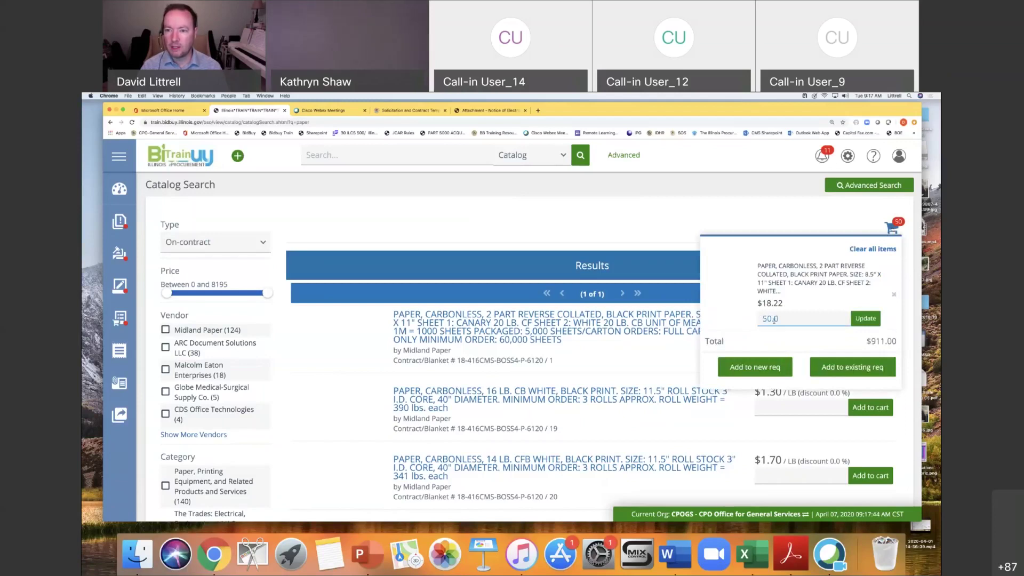
Create a new release requisition from the cart's 50-unit paper line.
click(750, 367)
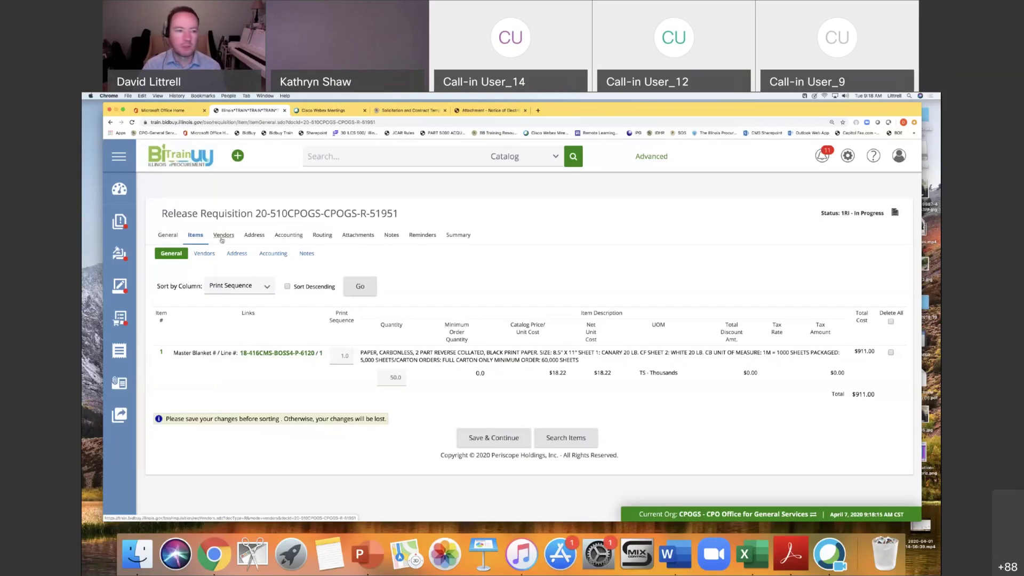
On the General tab, prefix the short description with 'paper' to read 'paper Catalog Requisition'.
click(168, 236)
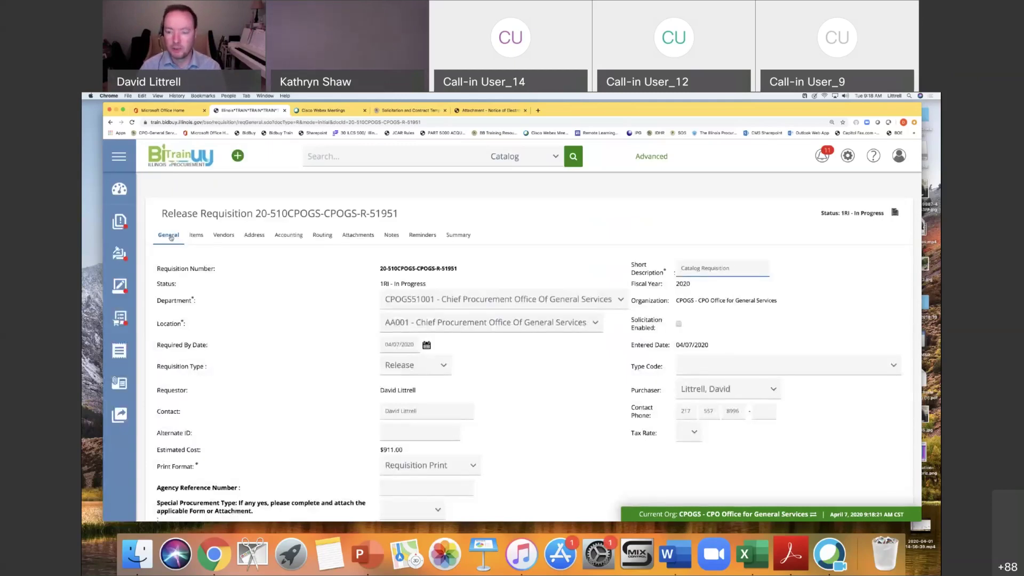
text(paper)
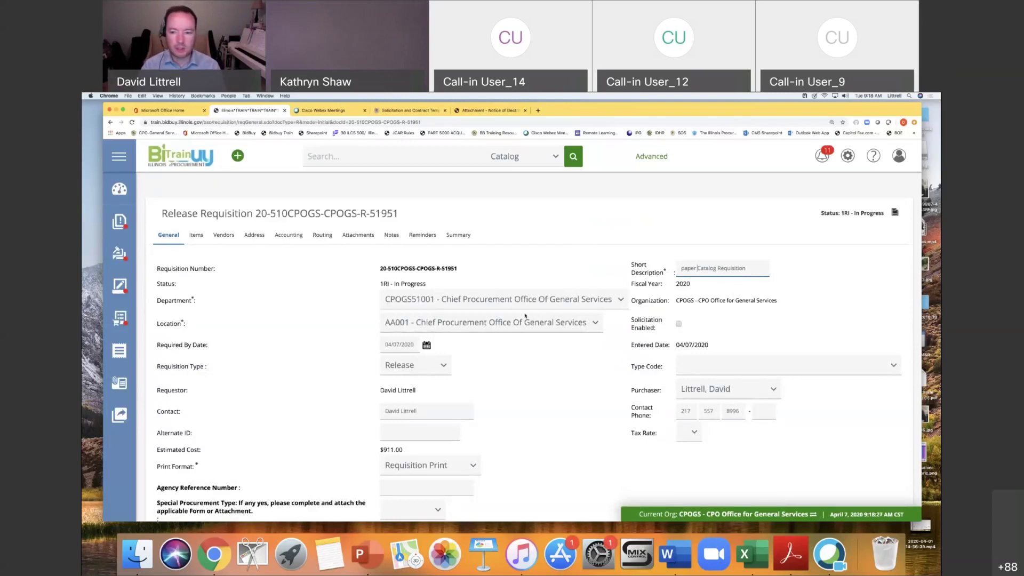
scroll(587, 359, down, 1)
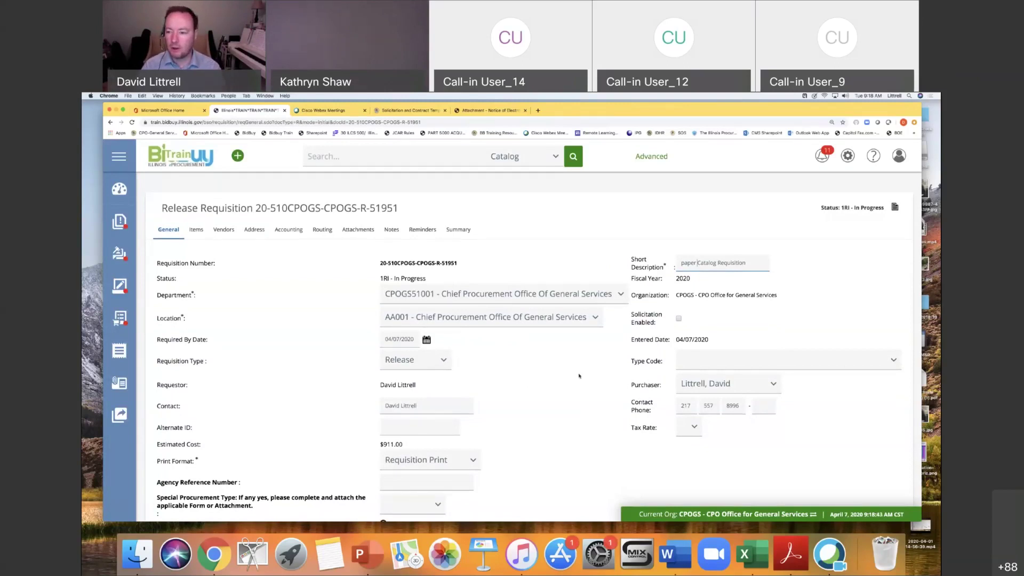
Choose Competitive Sealed Bidding from the Type Code dropdown.
click(893, 362)
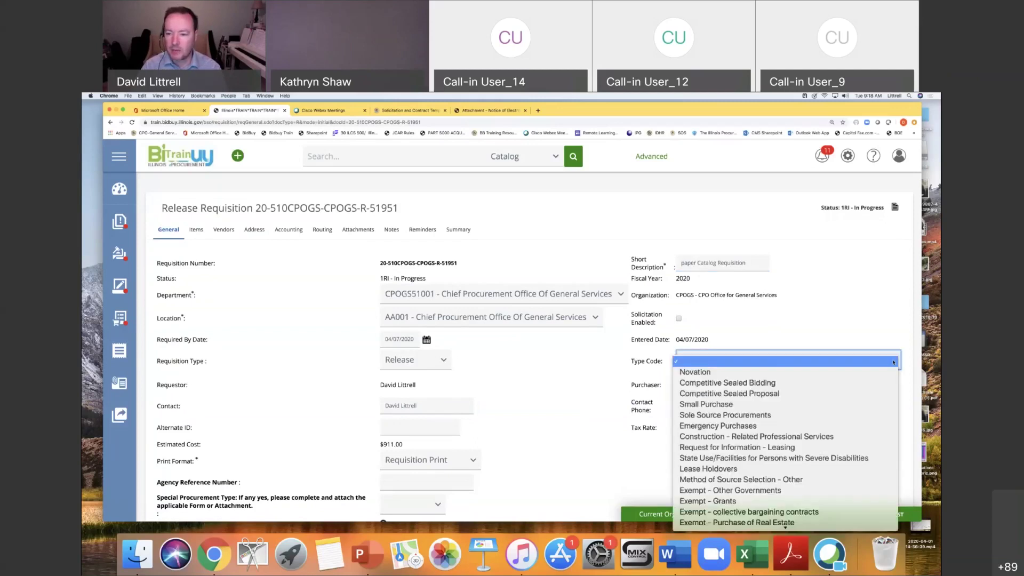
click(774, 384)
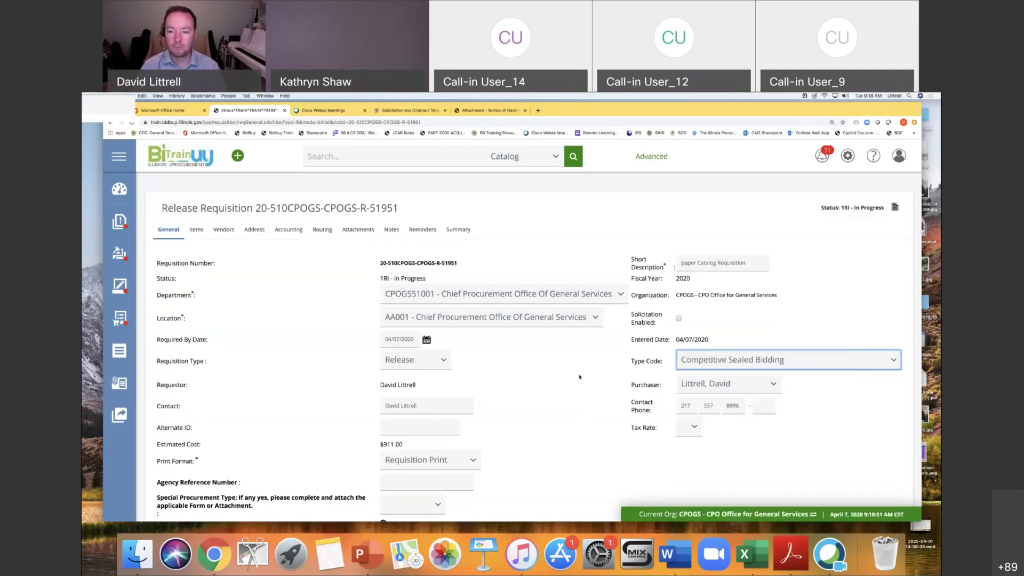
click(894, 362)
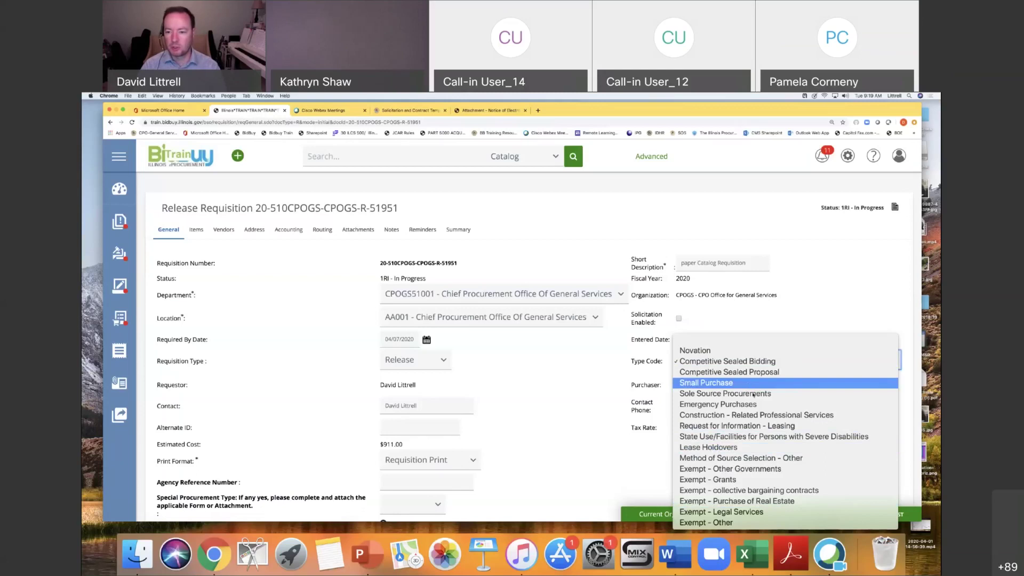
click(780, 362)
Set the release begin date to today, 04/07/2020, via the calendar.
scroll(550, 378, down, 5)
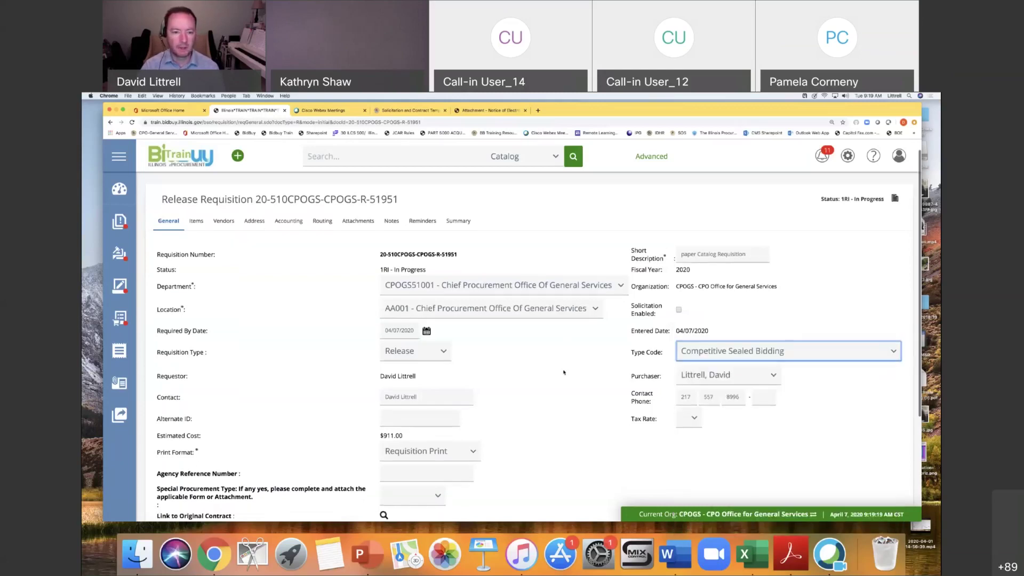
scroll(549, 353, down, 2)
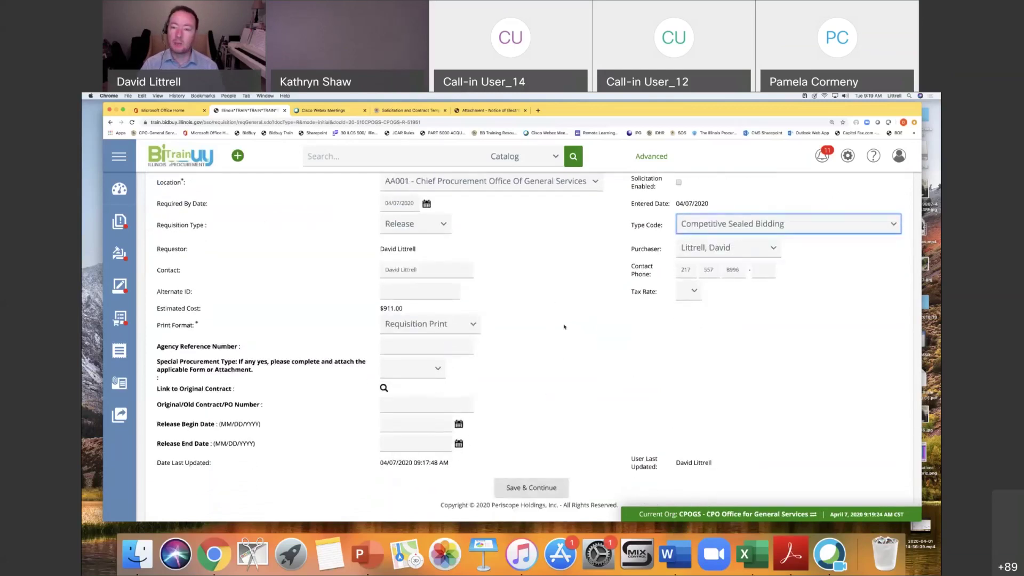
scroll(541, 291, down, 1)
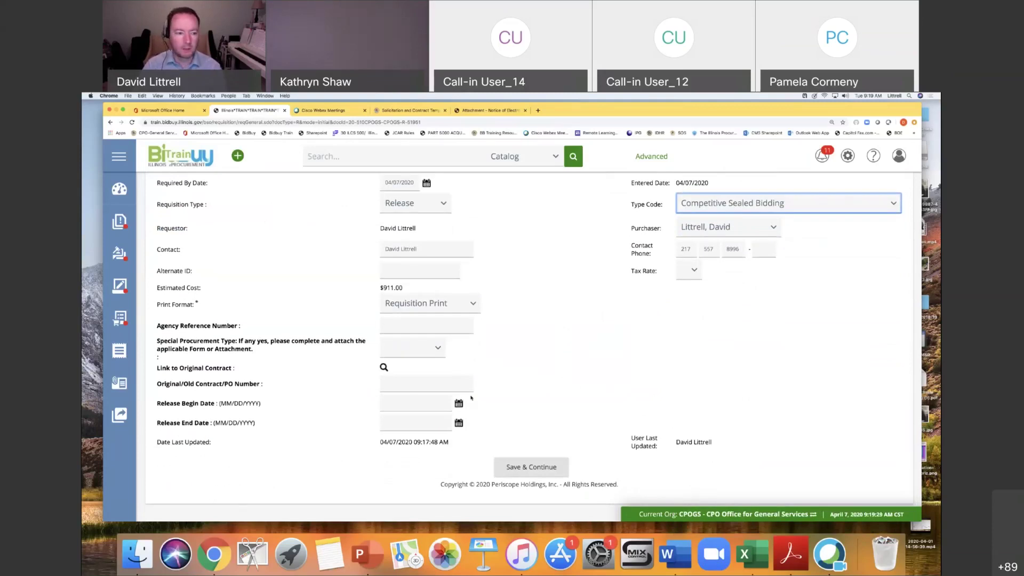
click(458, 404)
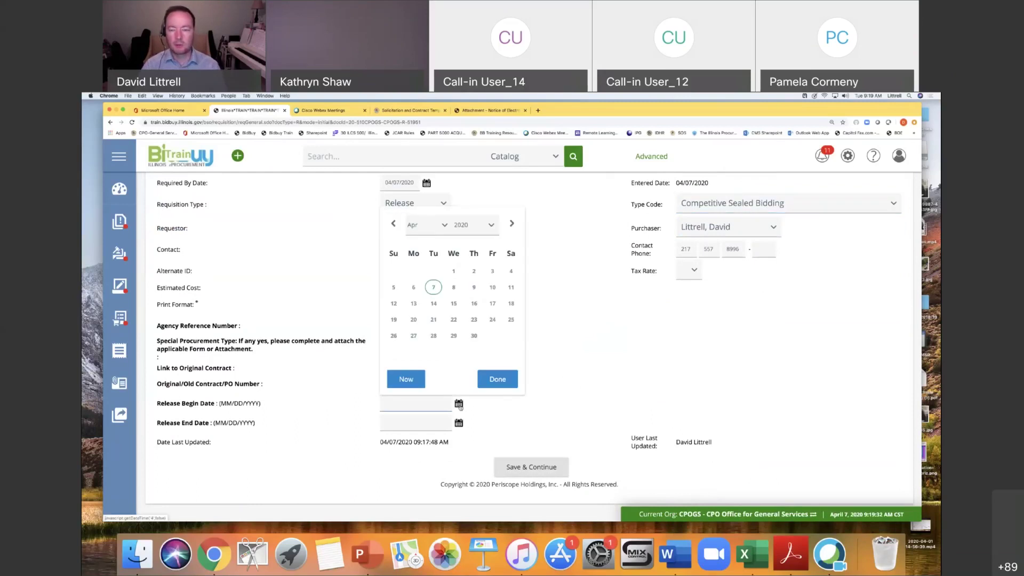
click(413, 381)
click(509, 380)
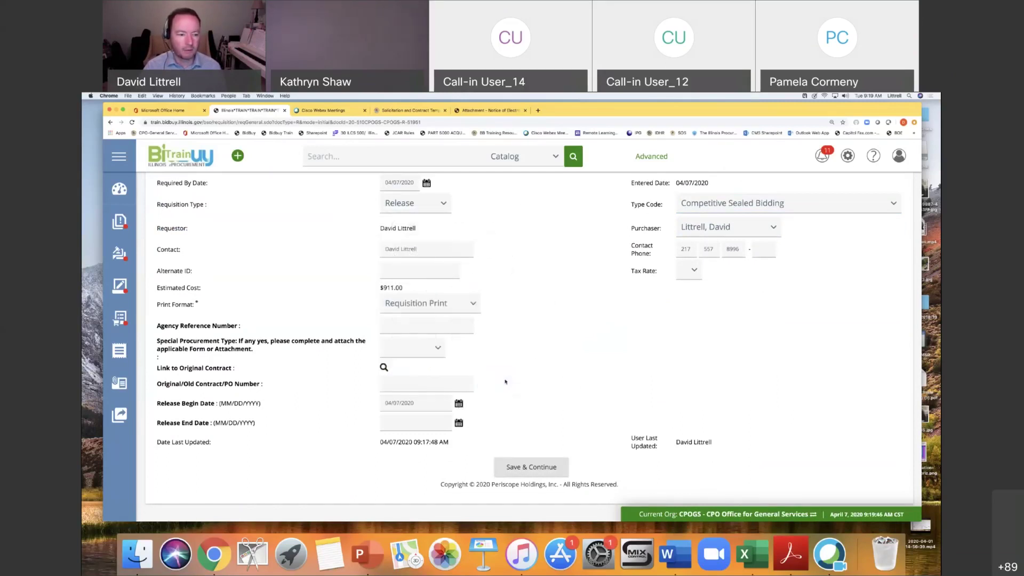
Set the release end date to 04/10/2020 via the calendar.
click(459, 423)
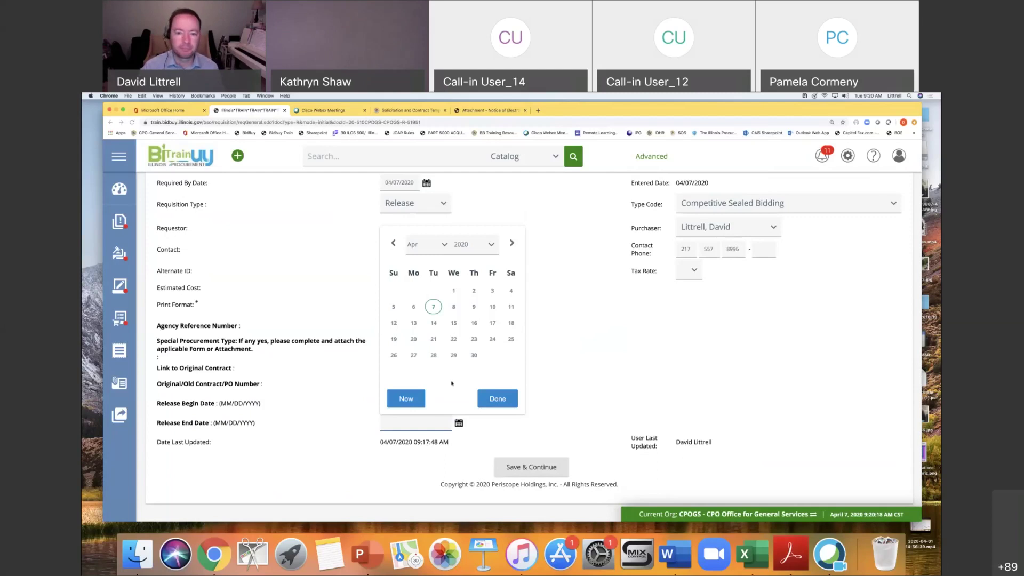
click(492, 308)
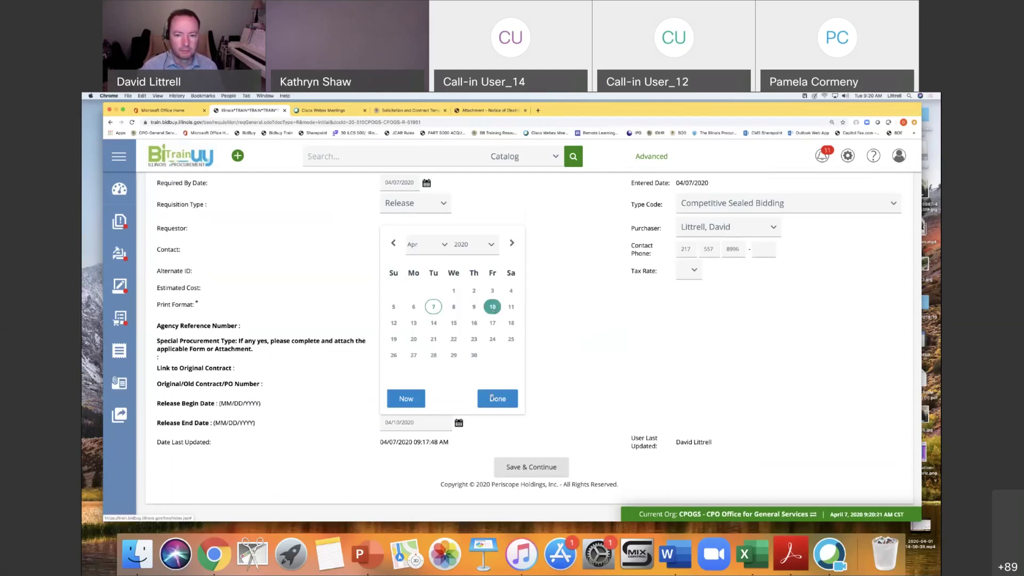
click(491, 397)
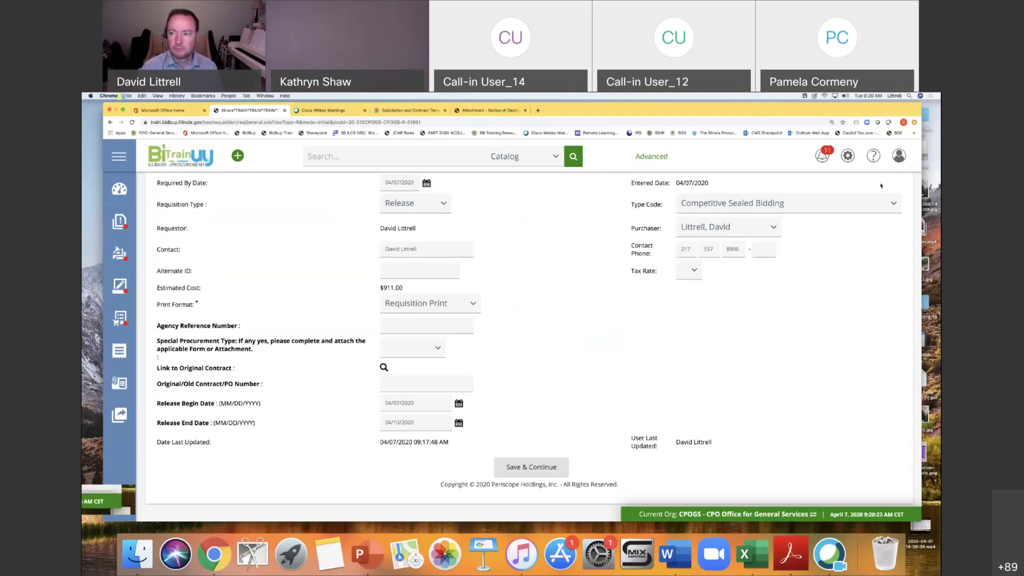
Save the general details and open the Account Code lookup on the Accounting tab.
click(539, 468)
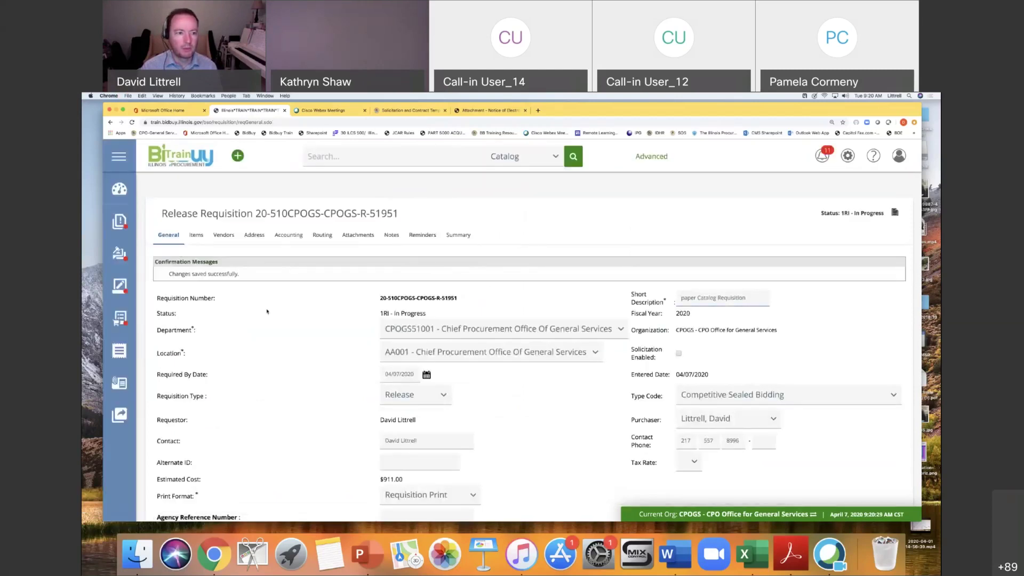
click(226, 235)
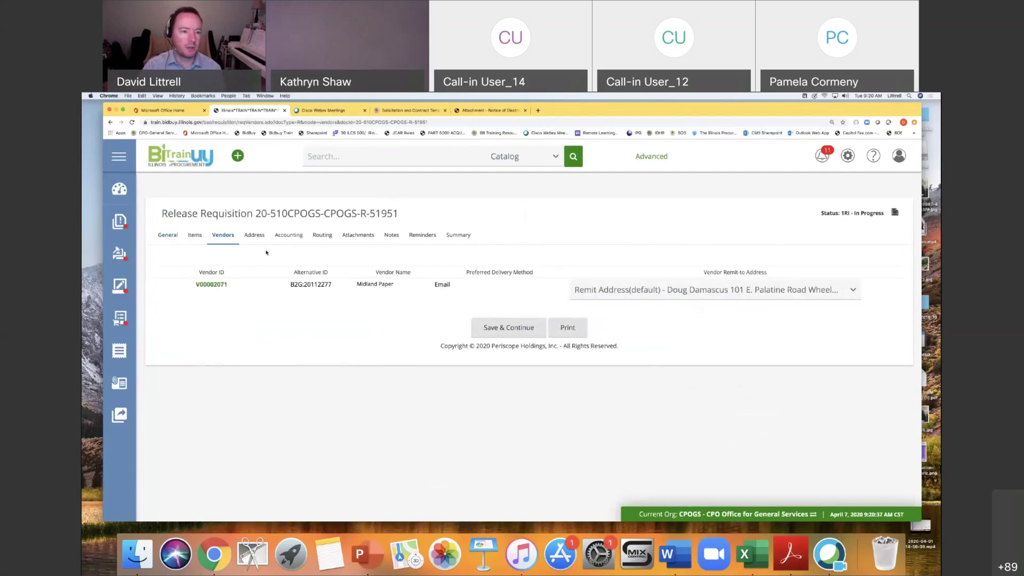
click(288, 236)
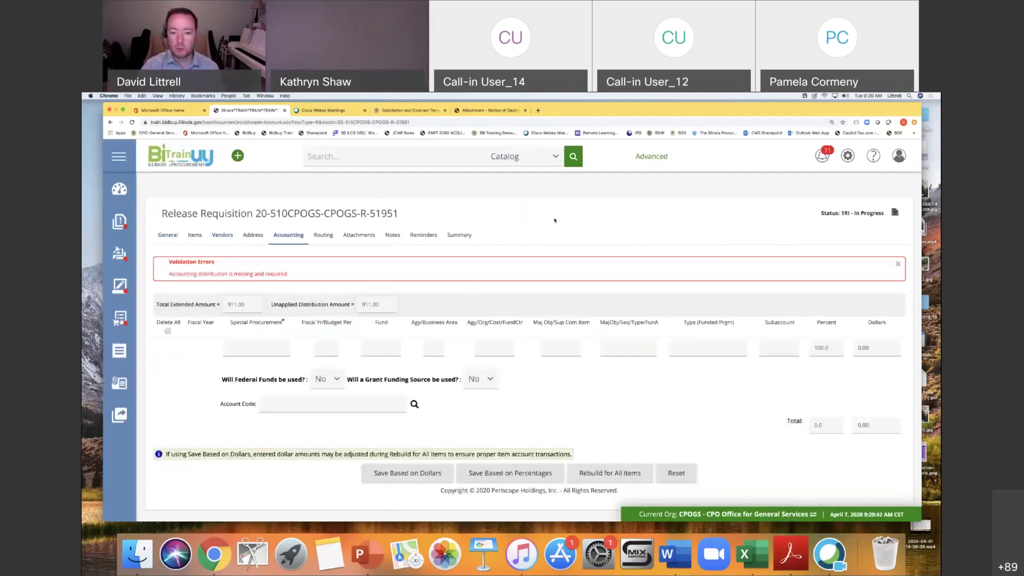
scroll(555, 220, down, 1)
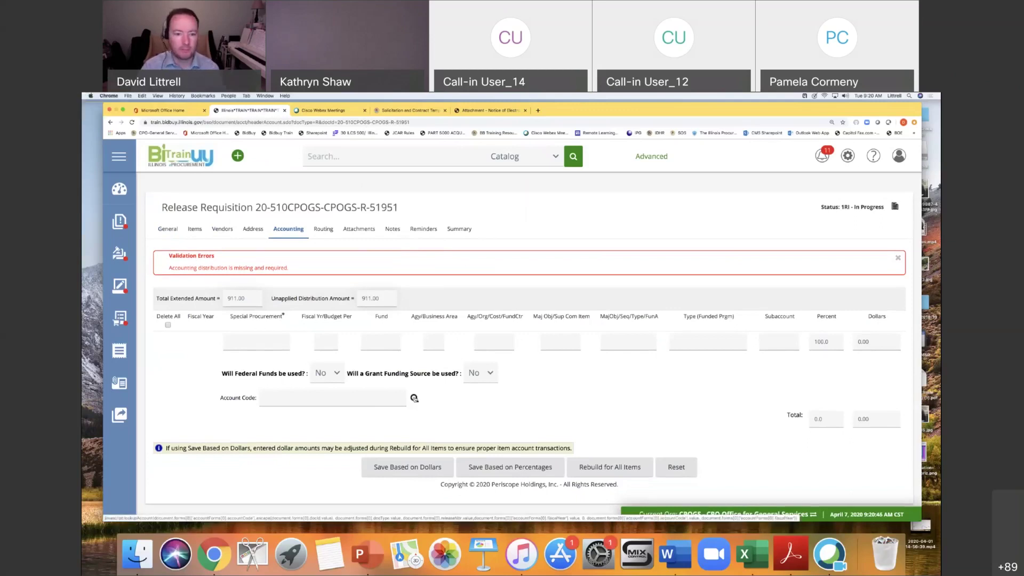
click(414, 397)
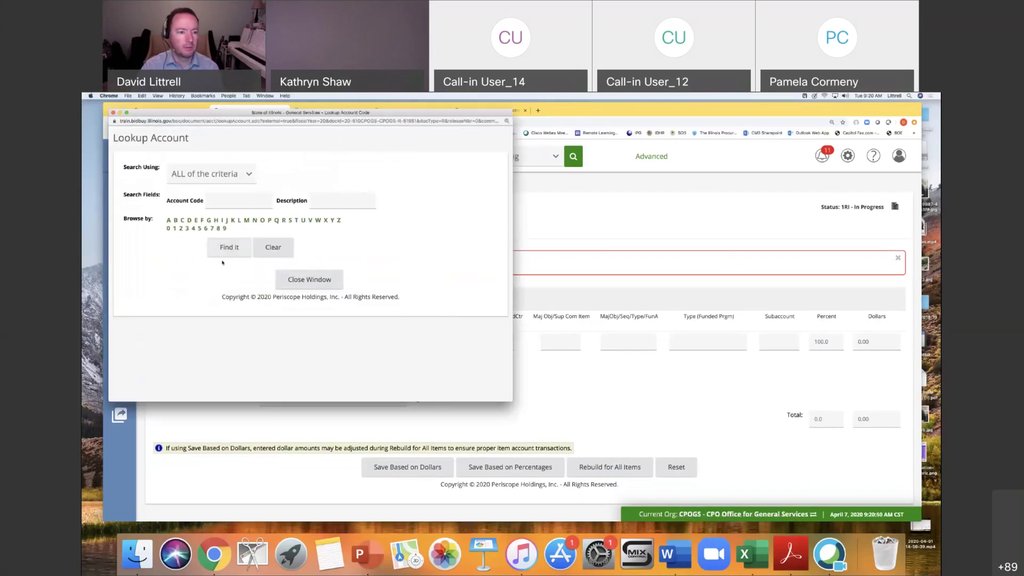
Find and select the NOT APPLICABLE account code for the accounting line.
click(228, 251)
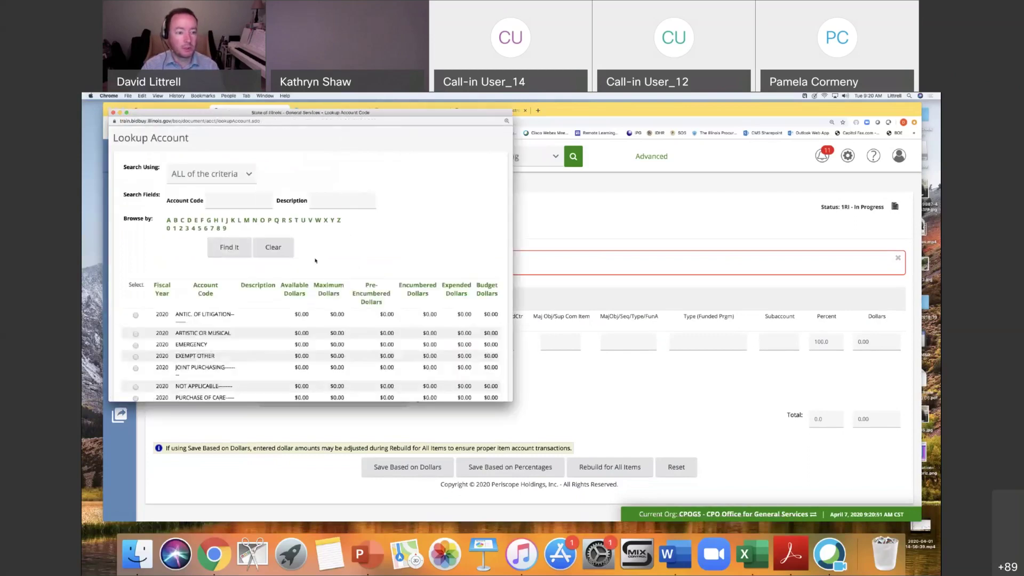
scroll(274, 224, down, 2)
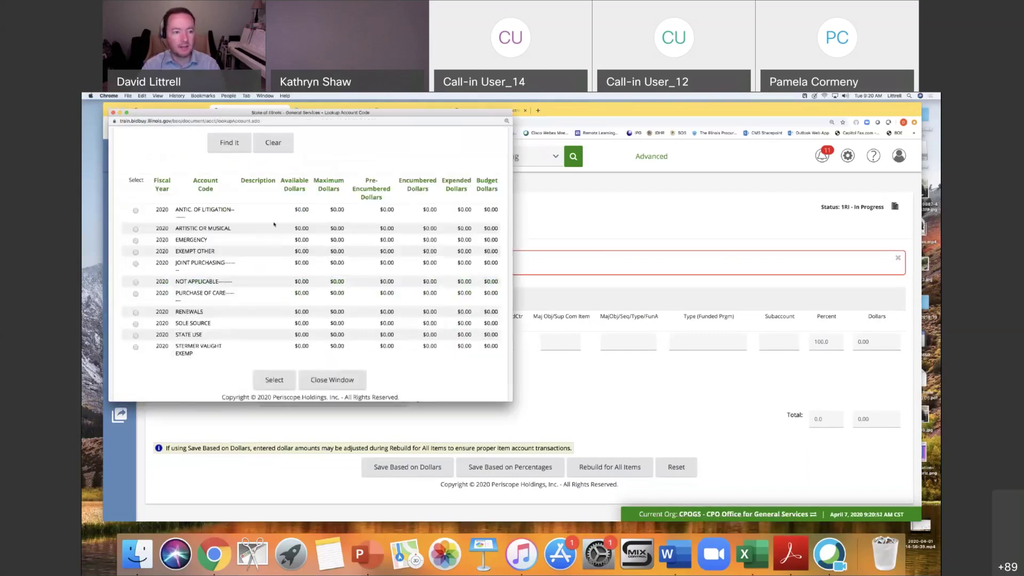
click(135, 282)
click(273, 378)
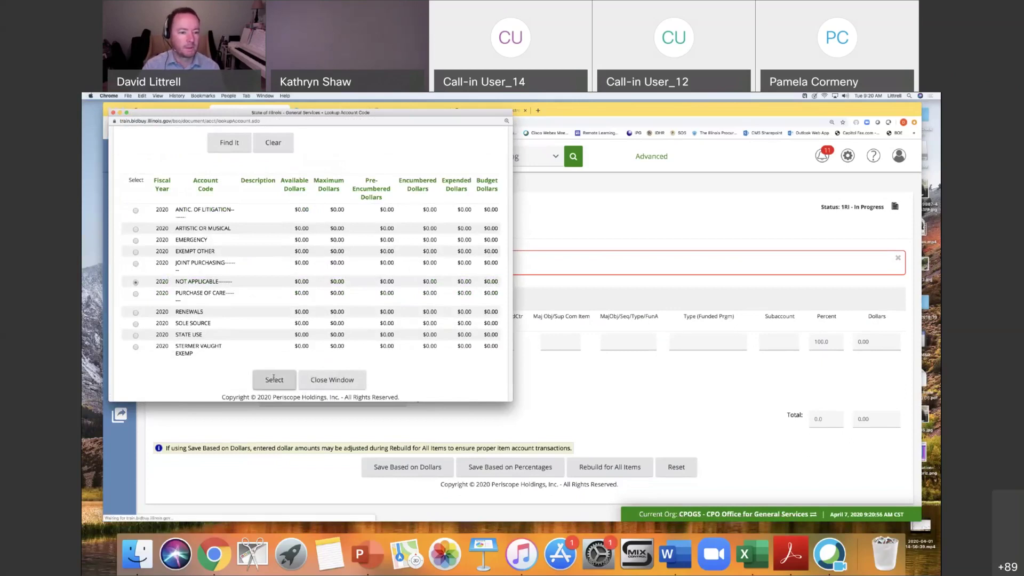
Distribute 100 percent by percentage and rebuild for all items, leaving 0.00 unapplied.
click(526, 475)
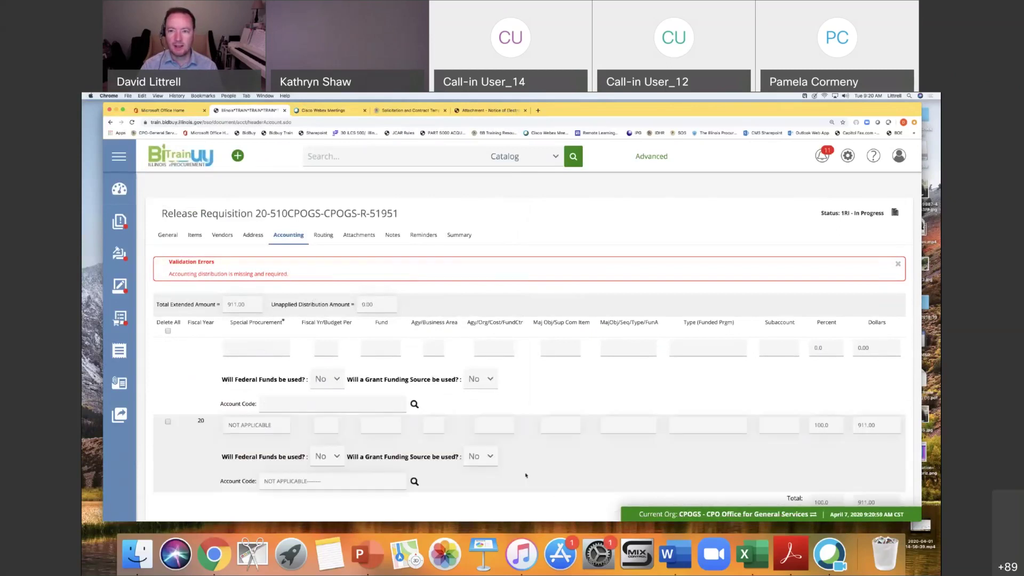
scroll(562, 380, down, 1)
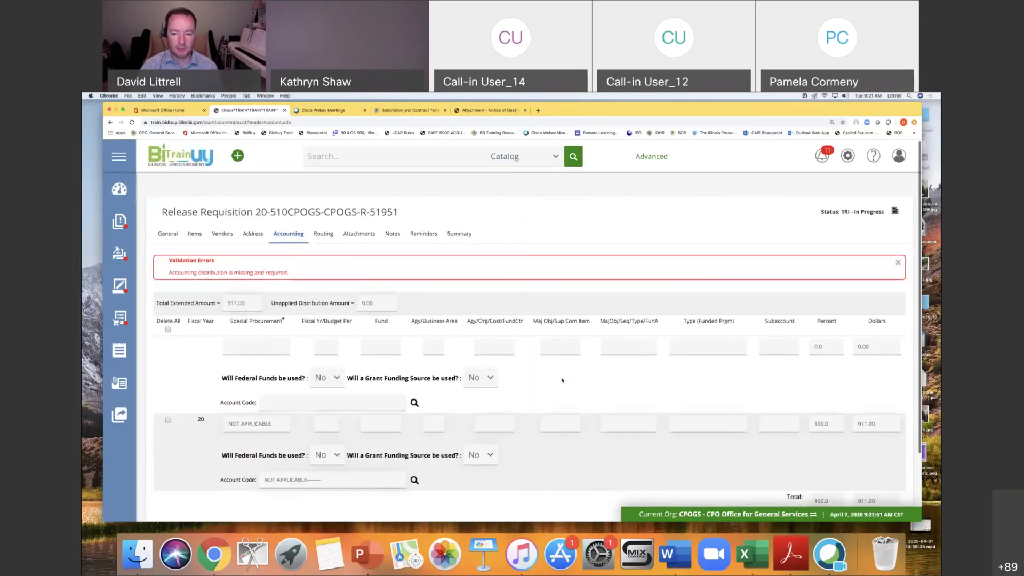
scroll(562, 380, down, 3)
click(619, 467)
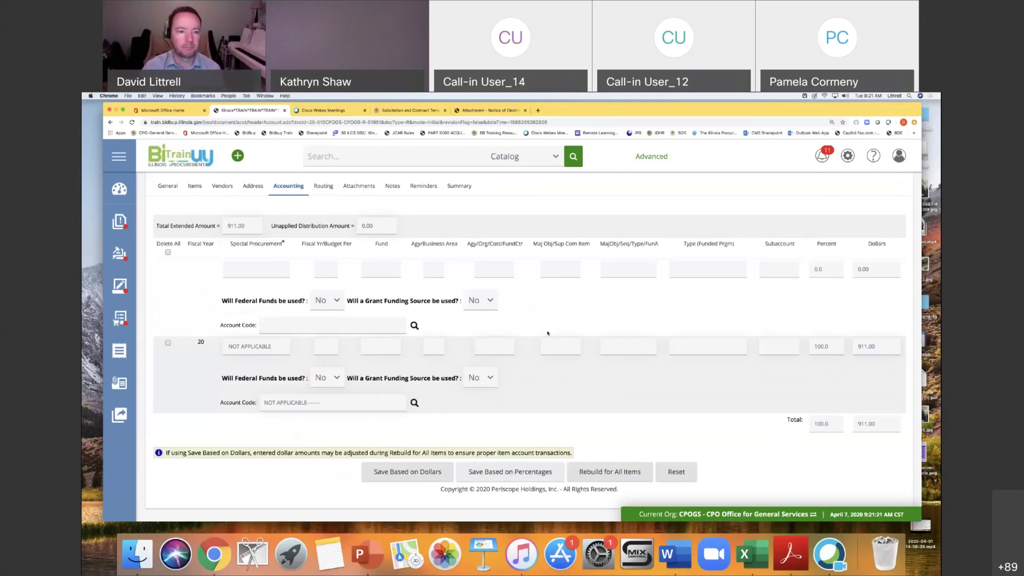
scroll(544, 336, up, 2)
Open the requisition's Attachments tab.
click(367, 238)
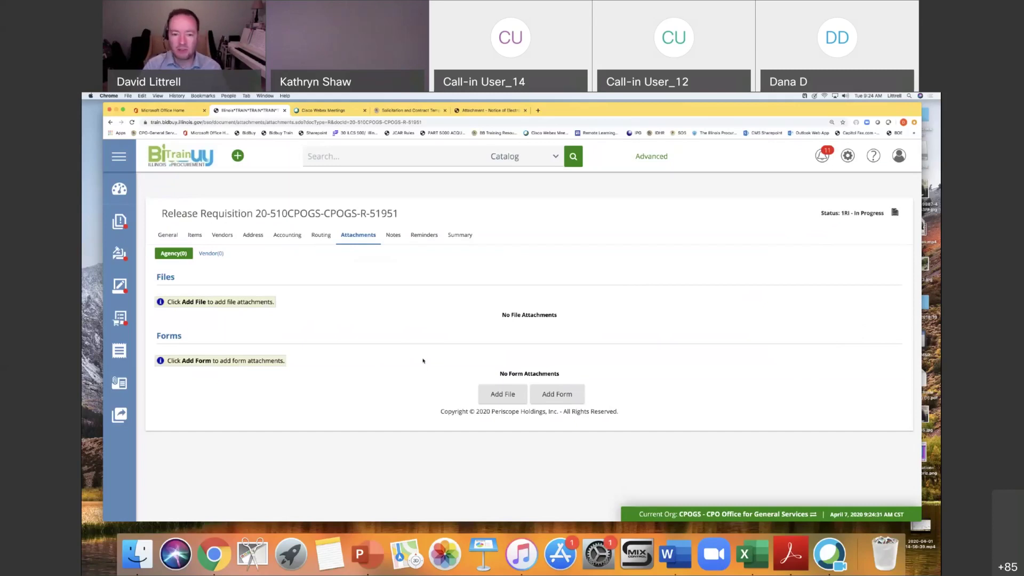
Attach 'Job Aid General Notice - CPO-GS v1.3.docx' from Downloads as an agency file and save.
click(503, 393)
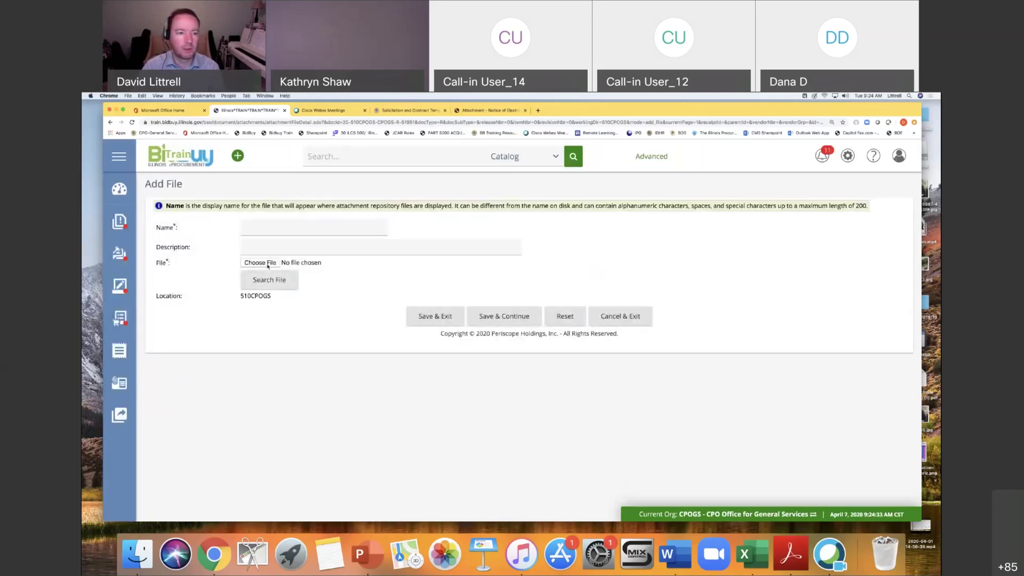
click(268, 264)
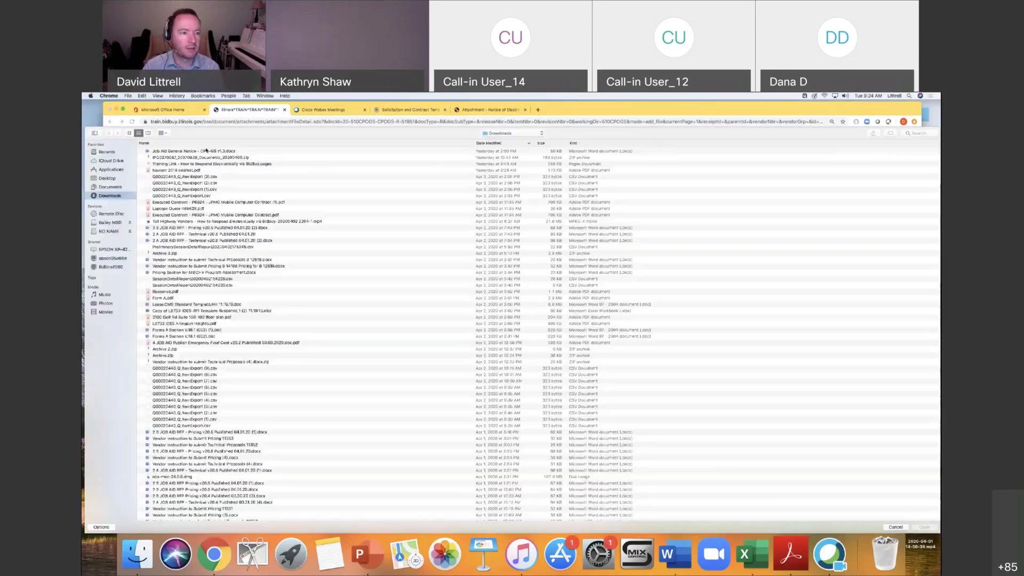
click(211, 152)
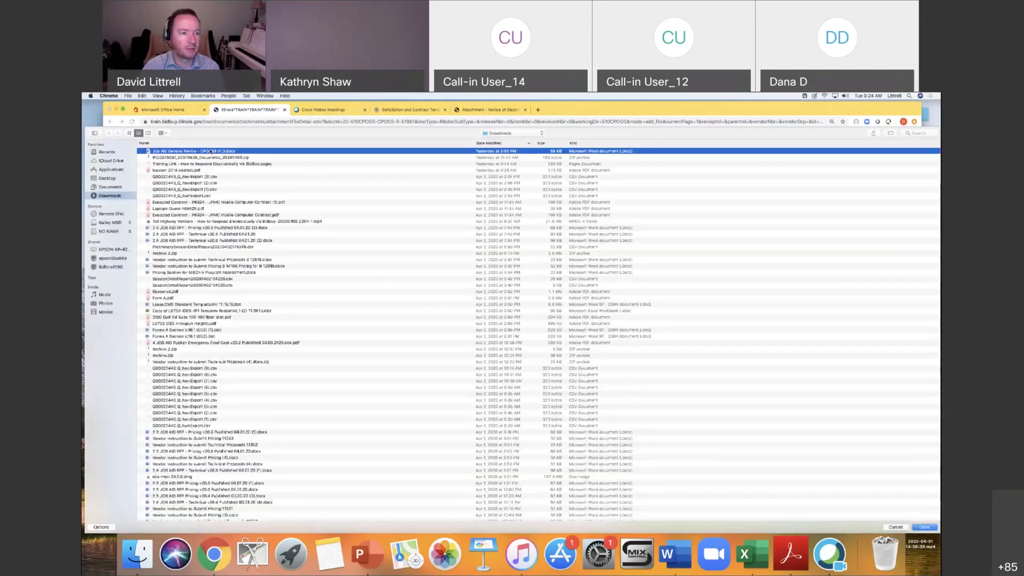
double_click(210, 152)
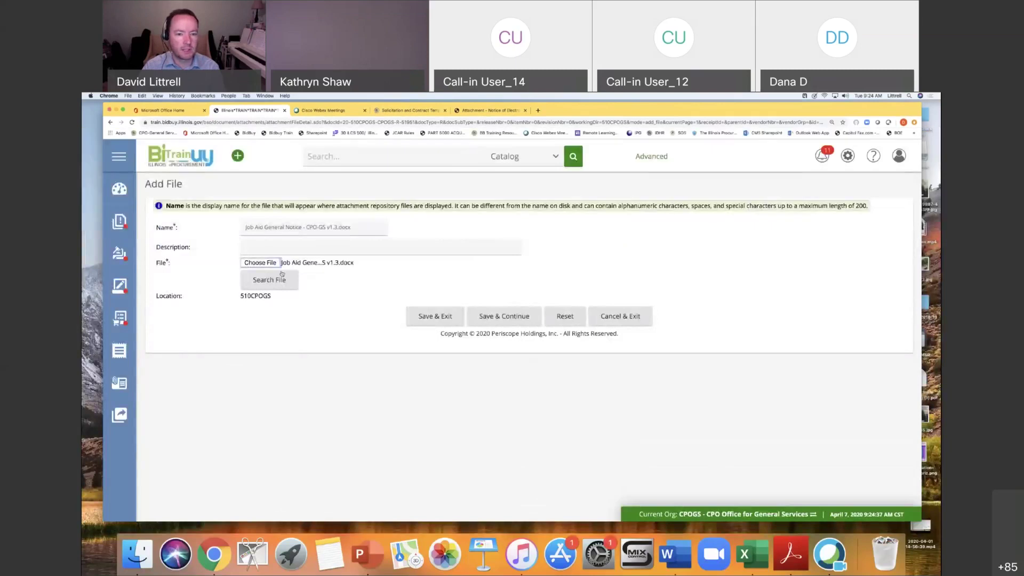
click(450, 318)
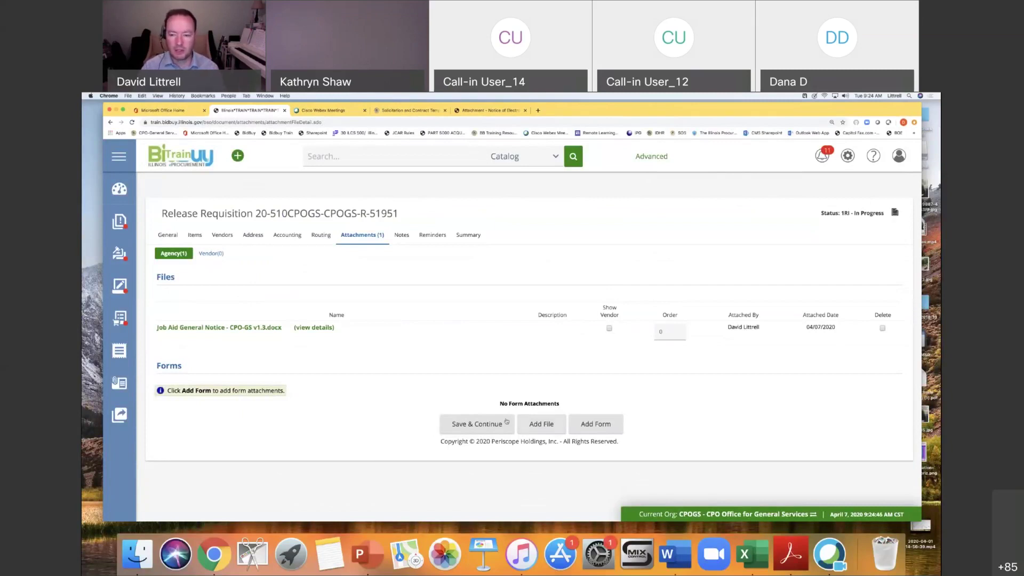
Save the attachment changes and view the requisition's empty Notes page.
click(486, 424)
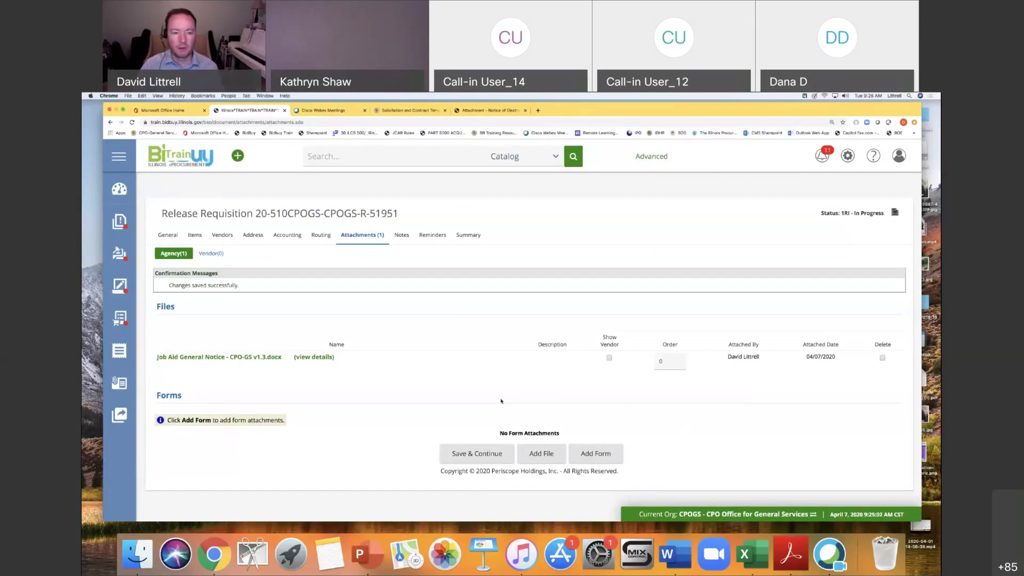
click(403, 235)
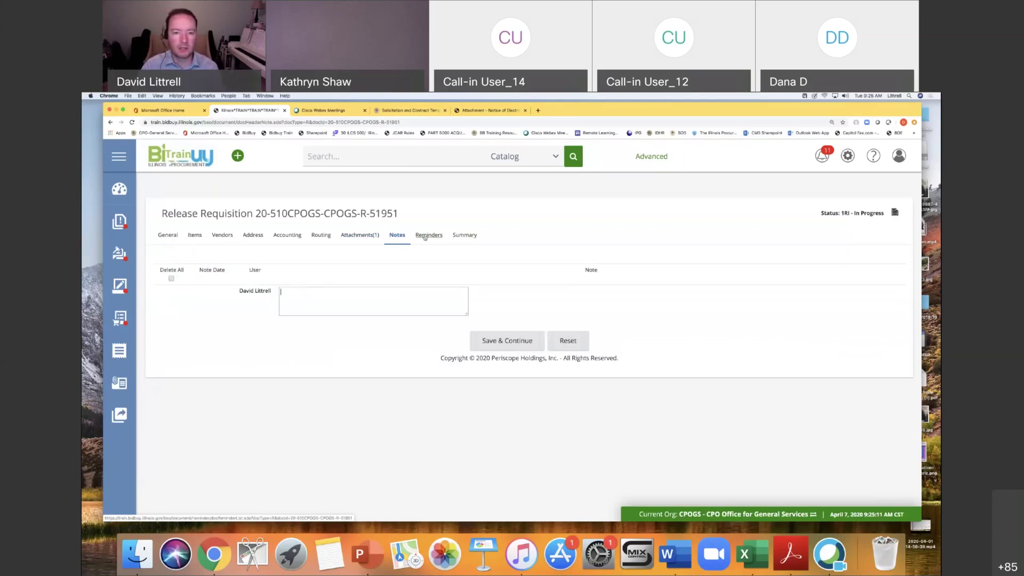
Review the Summary's header details, release dates and attached Job Aid, then submit for approval.
click(463, 235)
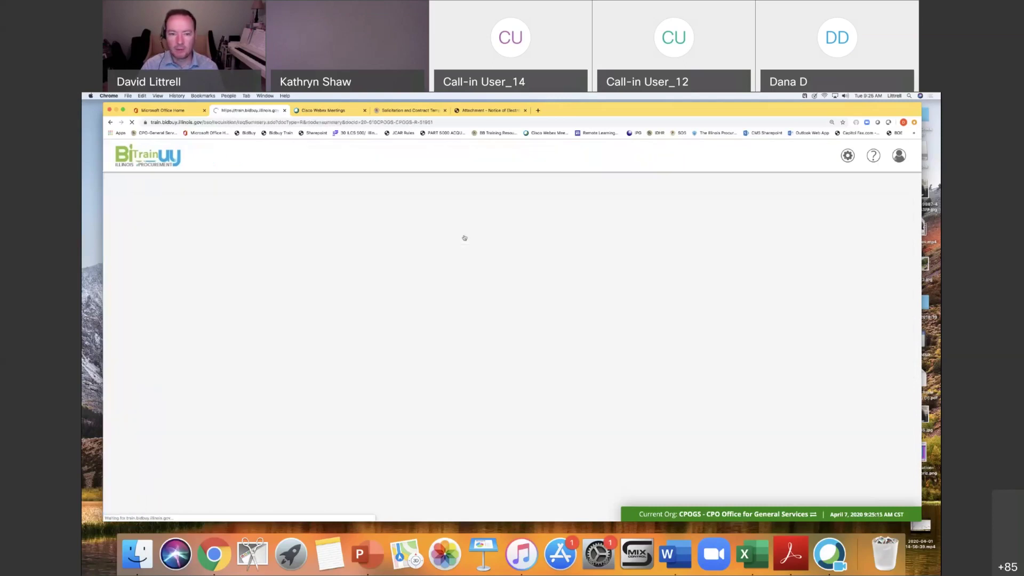
scroll(760, 336, down, 5)
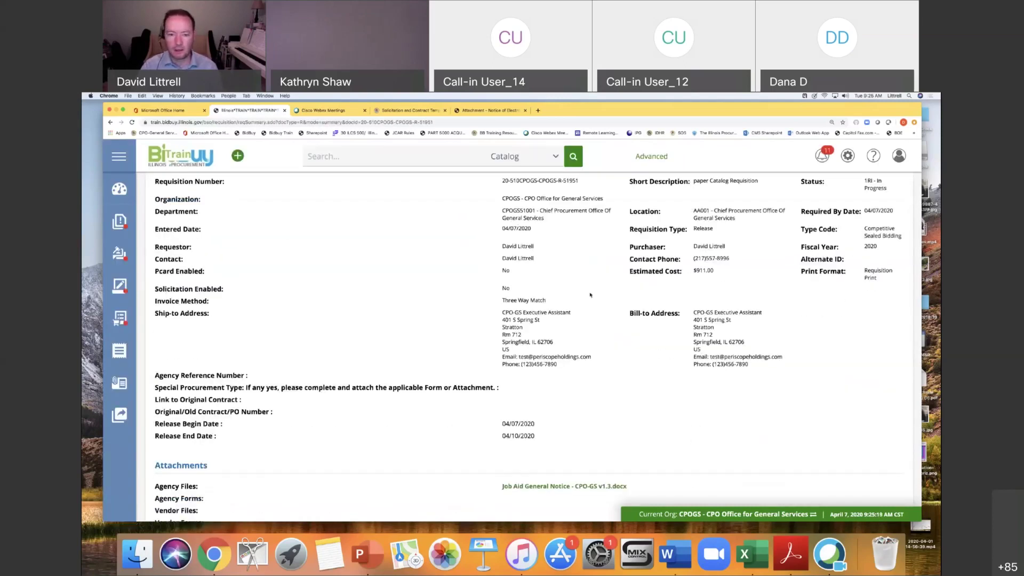
scroll(590, 295, down, 5)
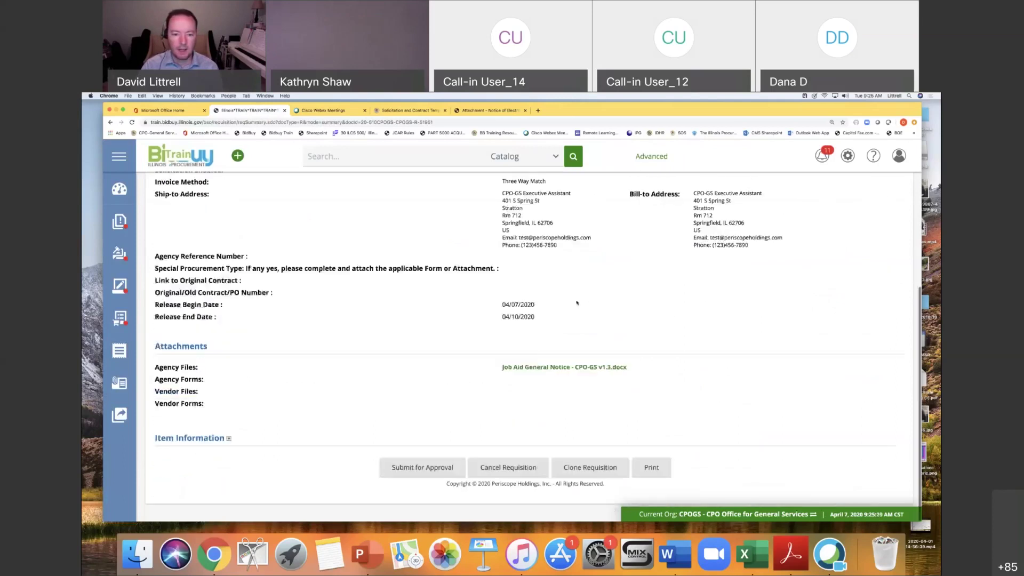
click(420, 468)
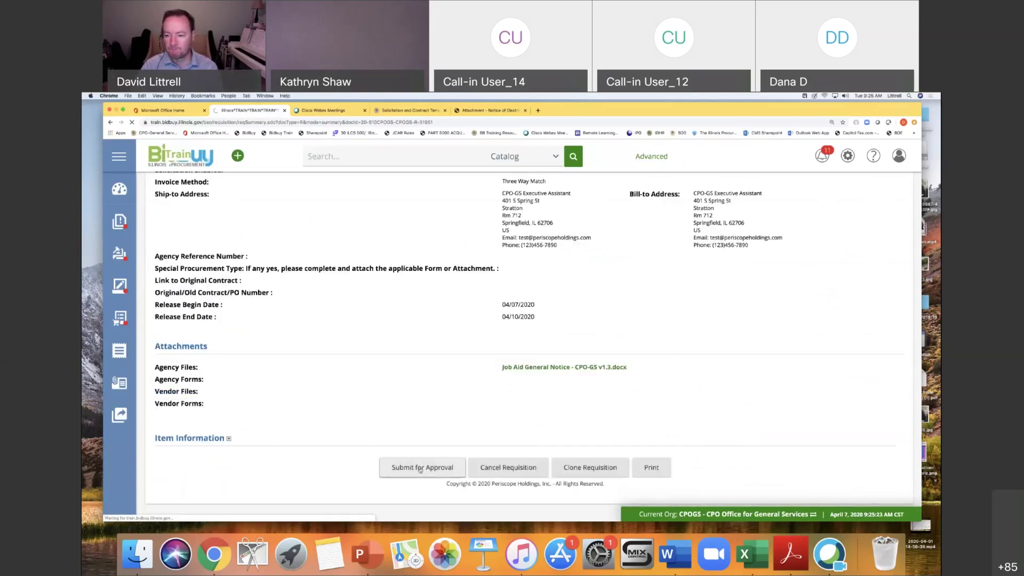